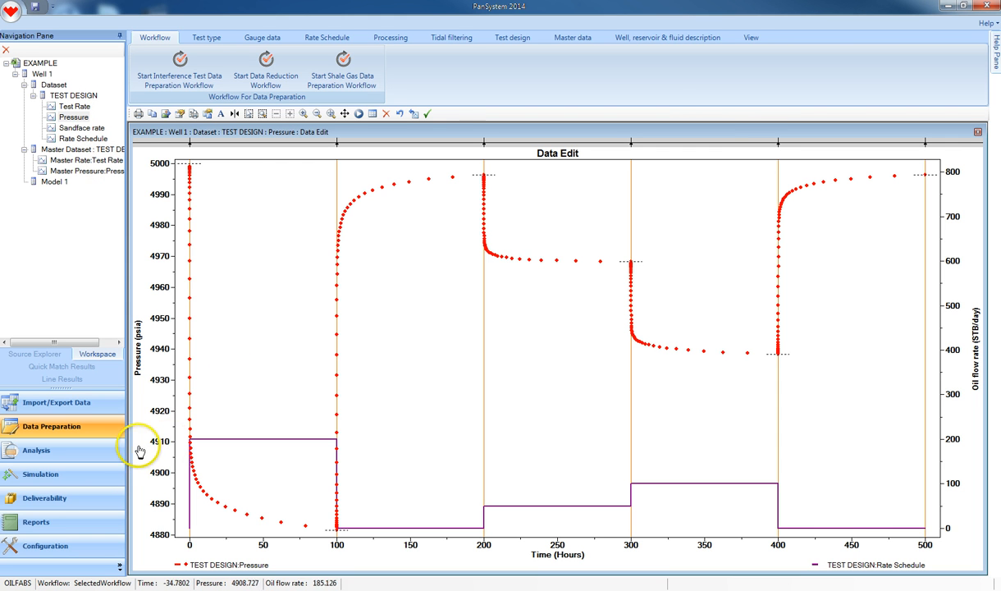
Create a rectangular numerical reservoir model, about 1270 by 1280 ft, and split it with a full-height vertical line at about x = 346 ft
{"action": "left_click", "coordinate": [671, 41]}
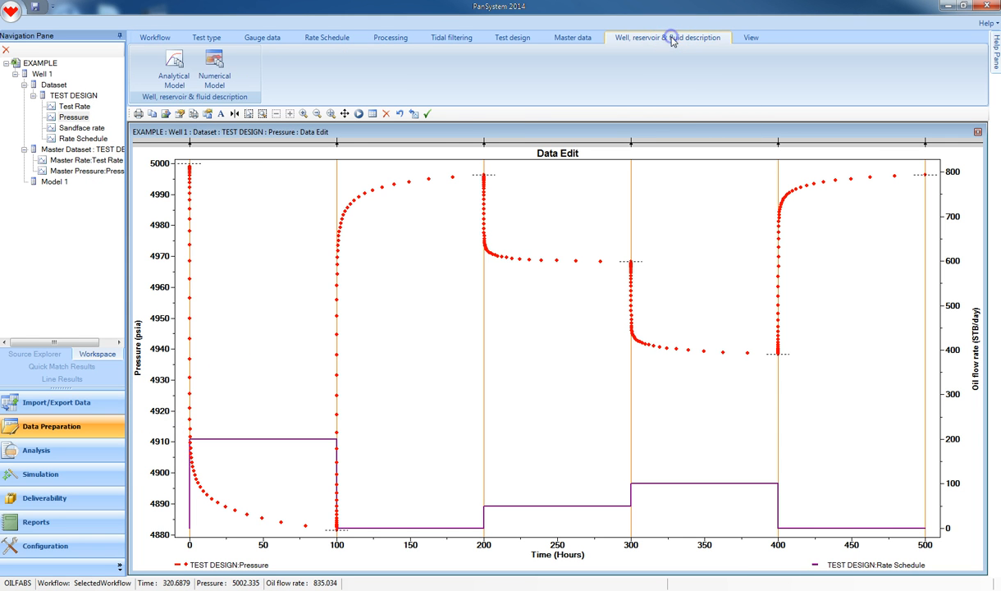
{"action": "left_click", "coordinate": [214, 65]}
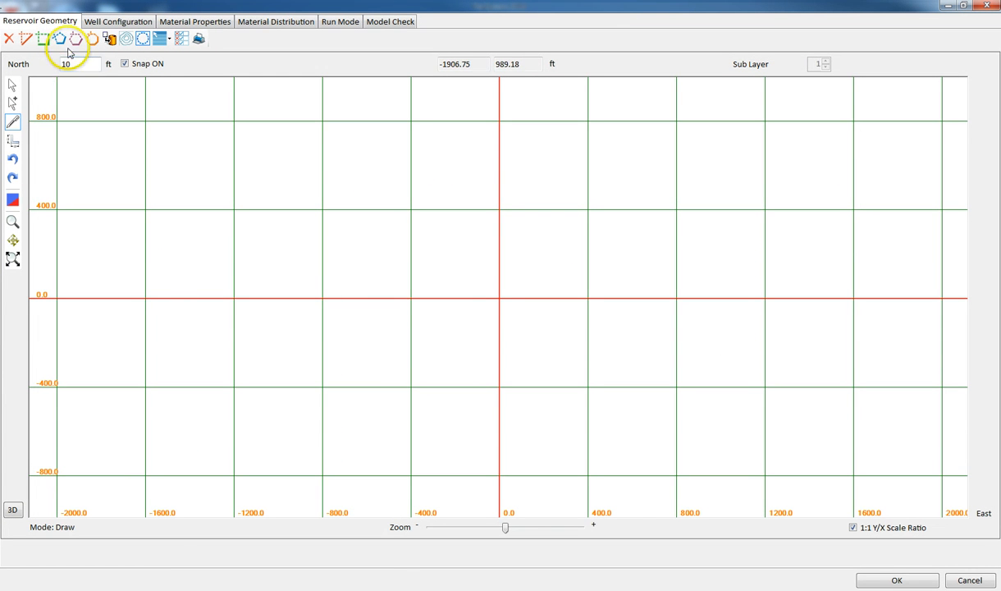
{"action": "left_click", "coordinate": [43, 41]}
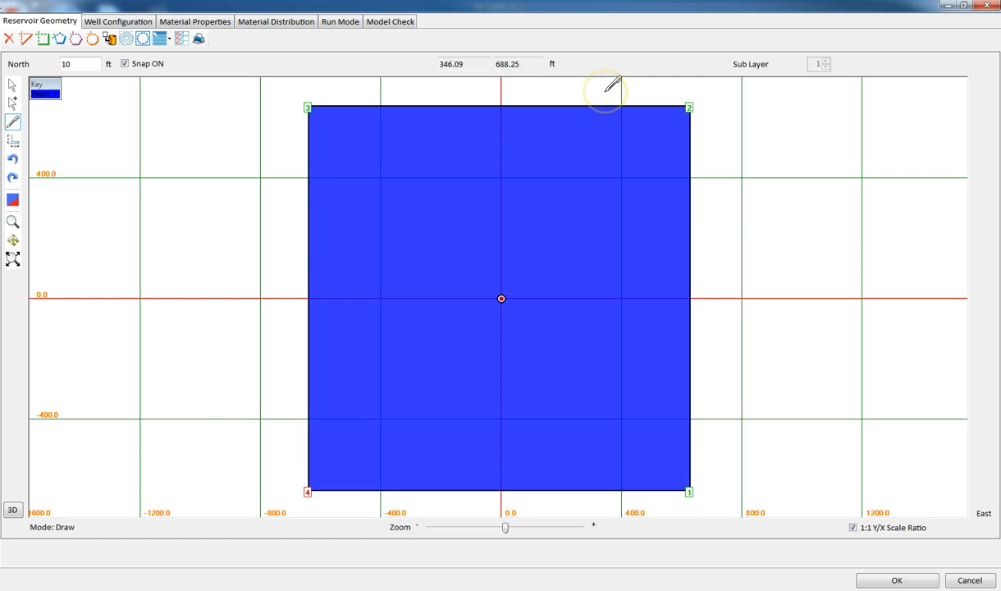
{"action": "left_click_drag", "start_coordinate": [606, 91], "coordinate": [603, 492]}
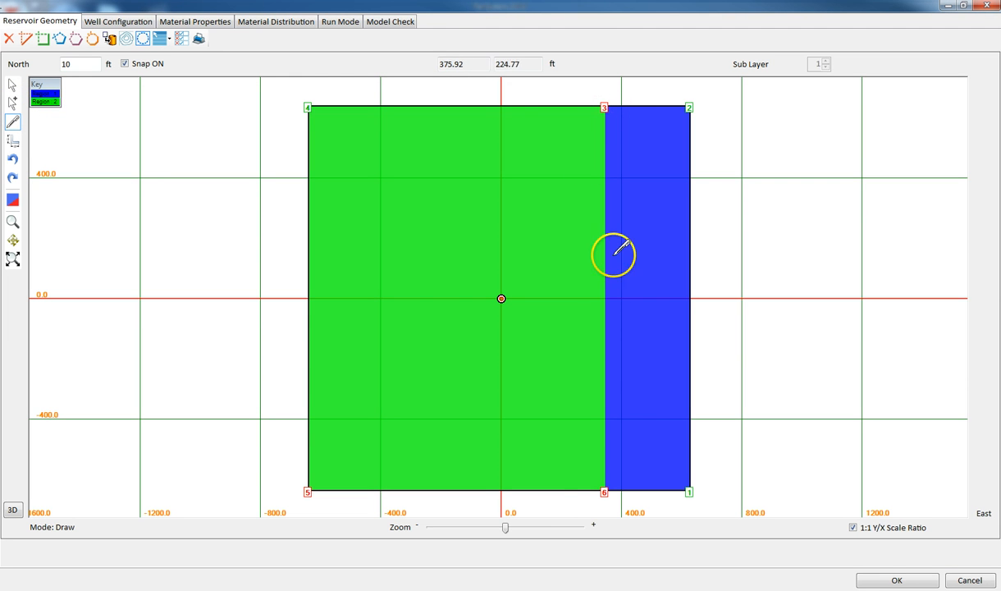
{"action": "left_click", "coordinate": [606, 487]}
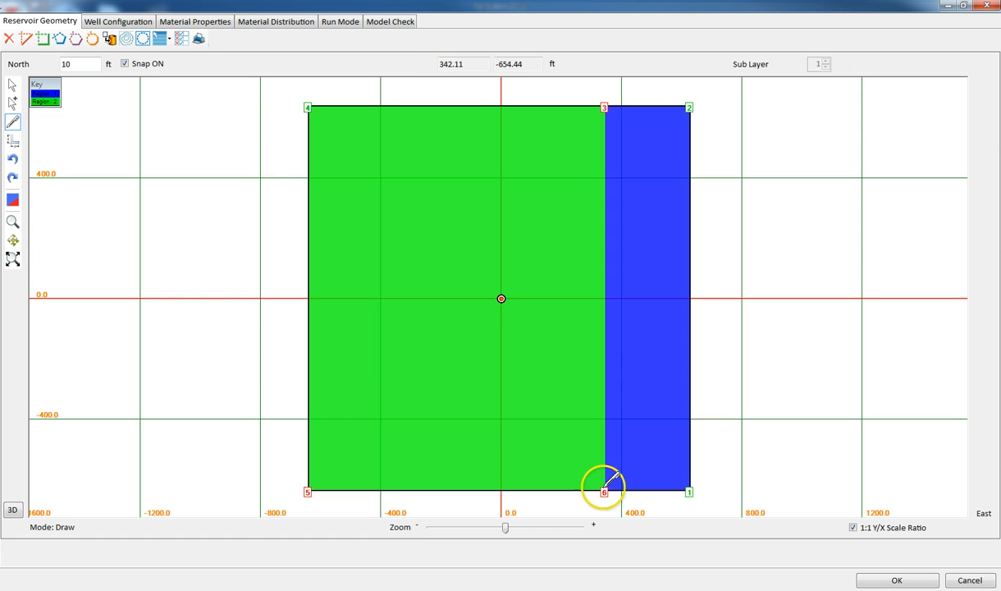
Change the vertical line dividing the two regions, joining nodes 3 and 6, to a No Flow internal boundary
{"action": "left_click", "coordinate": [11, 86]}
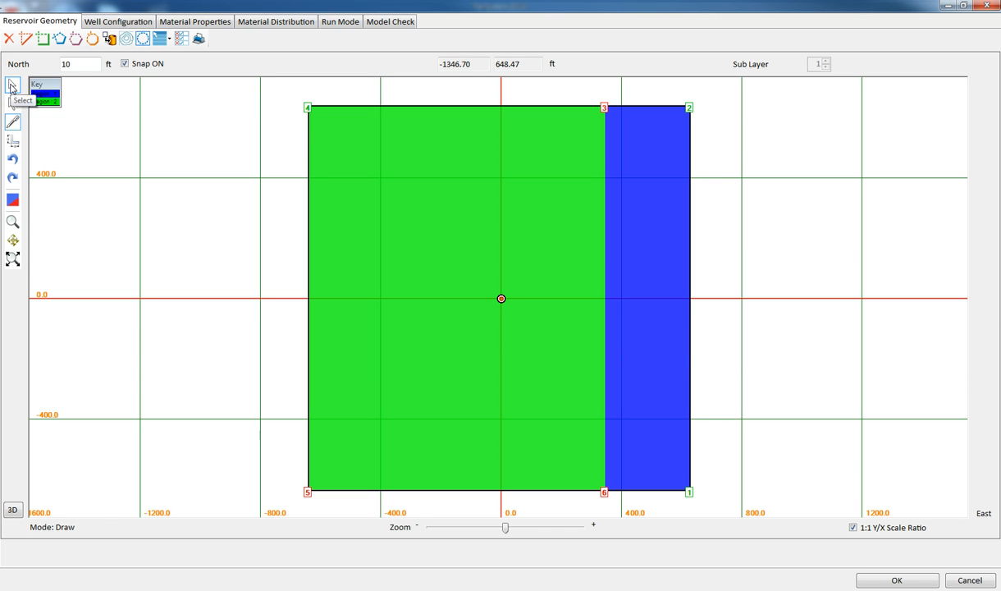
{"action": "left_click", "coordinate": [305, 133]}
{"action": "left_click", "coordinate": [577, 220]}
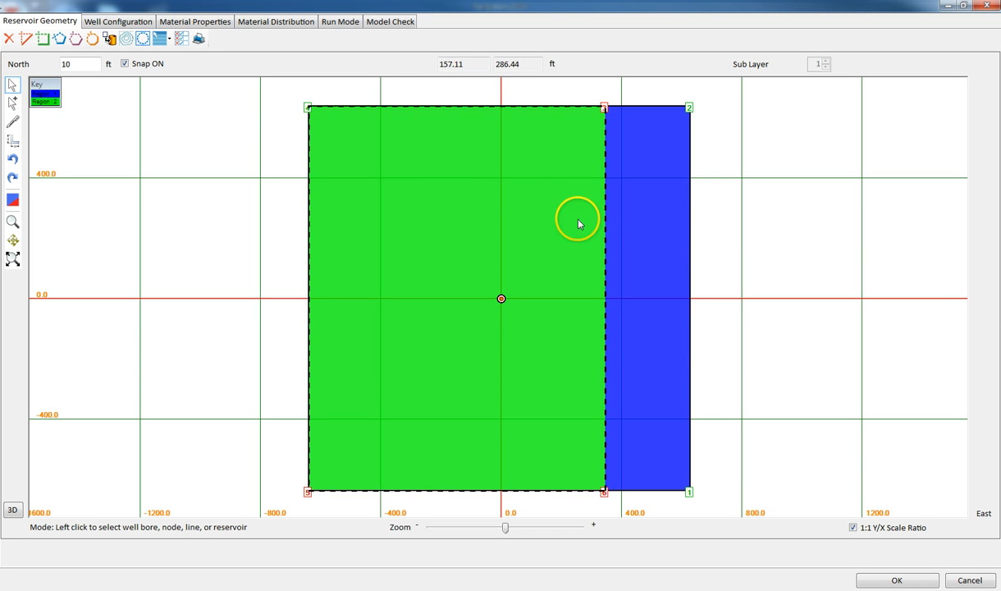
{"action": "left_click", "coordinate": [605, 228]}
{"action": "left_click", "coordinate": [607, 228]}
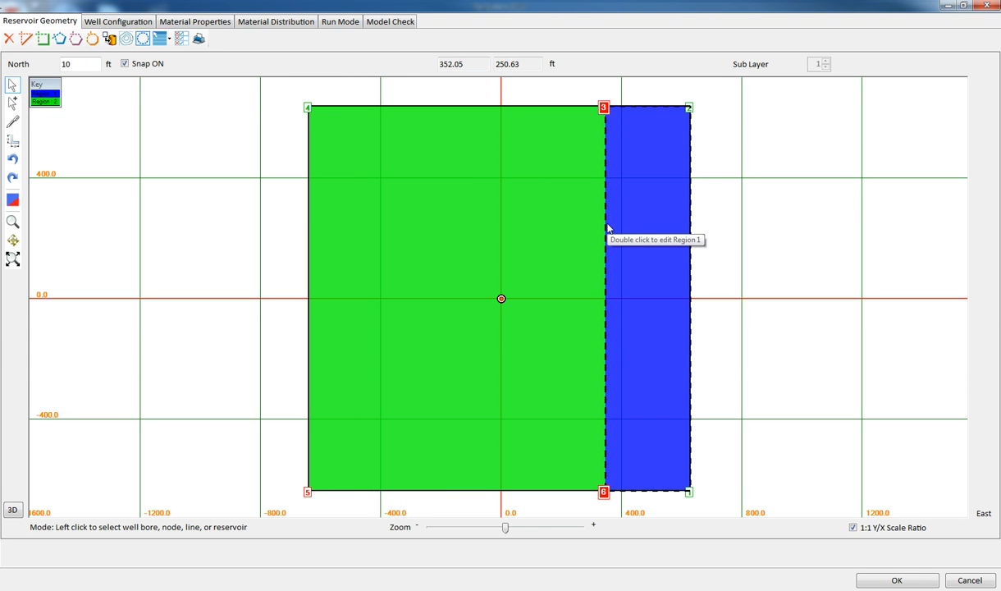
{"action": "left_click", "coordinate": [606, 232]}
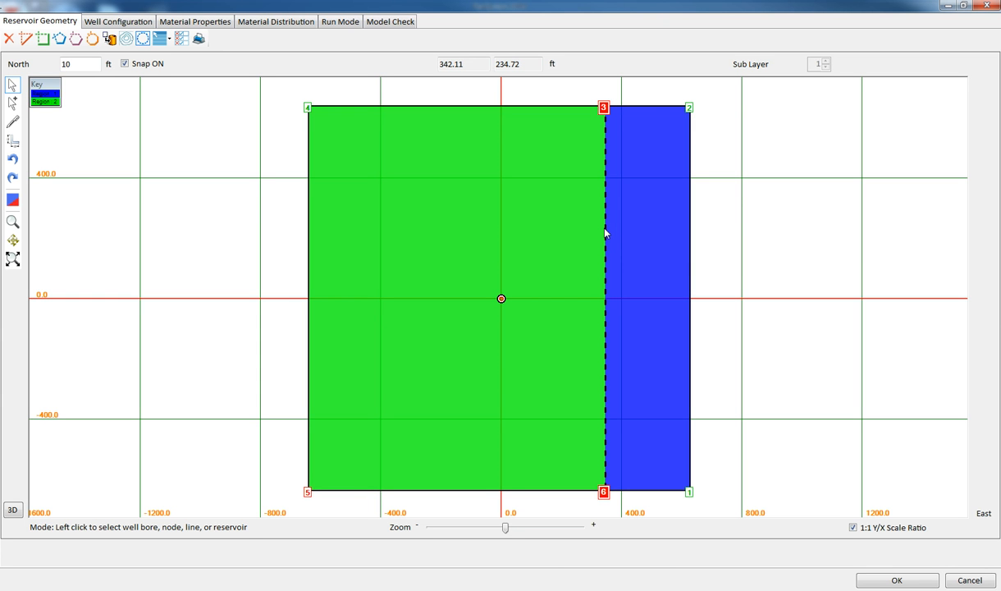
{"action": "double_click", "coordinate": [604, 232]}
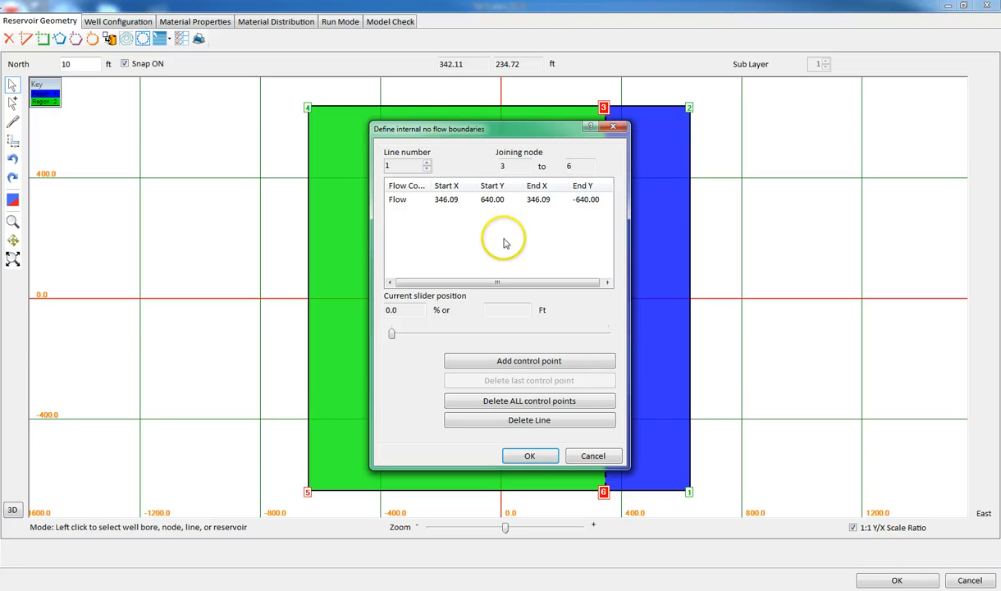
{"action": "left_click", "coordinate": [396, 202]}
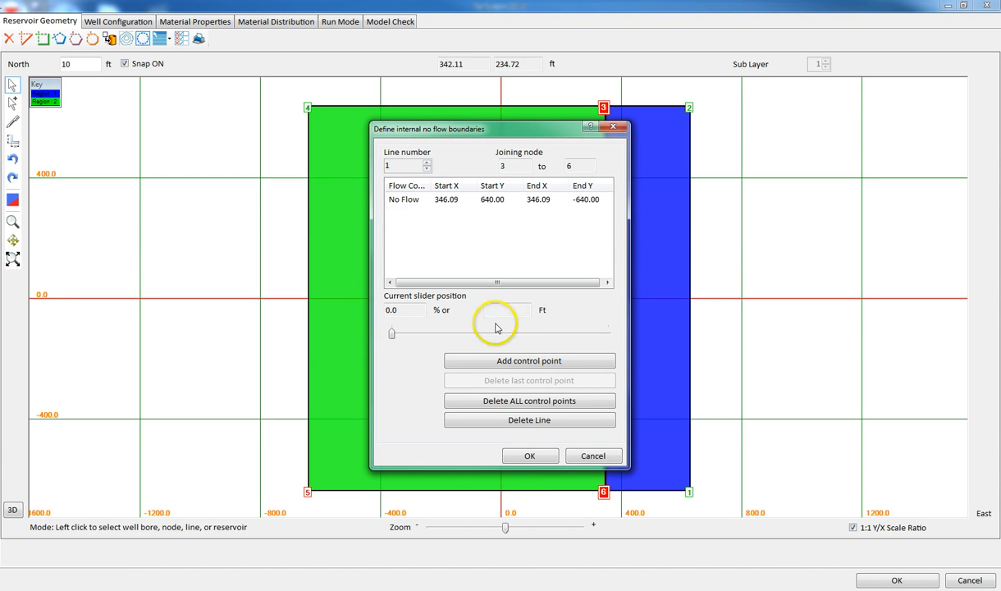
{"action": "left_click", "coordinate": [531, 456]}
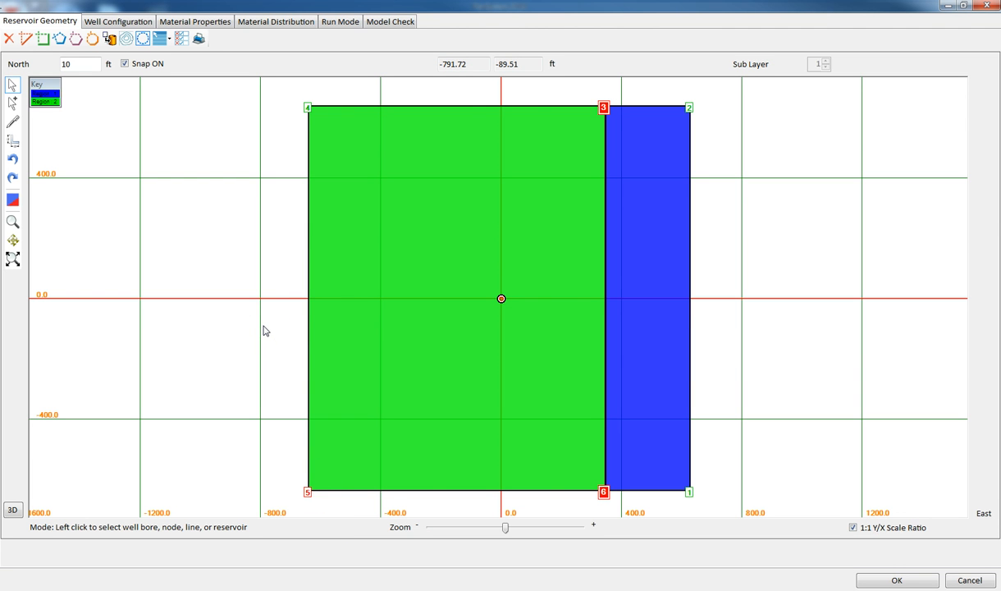
{"action": "left_click", "coordinate": [311, 330]}
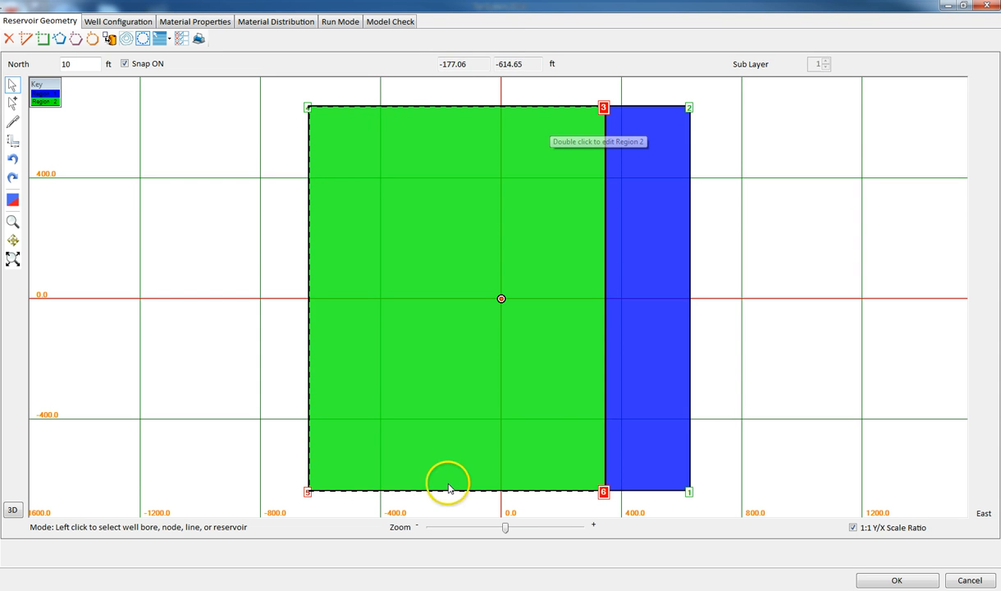
{"action": "left_click", "coordinate": [608, 197]}
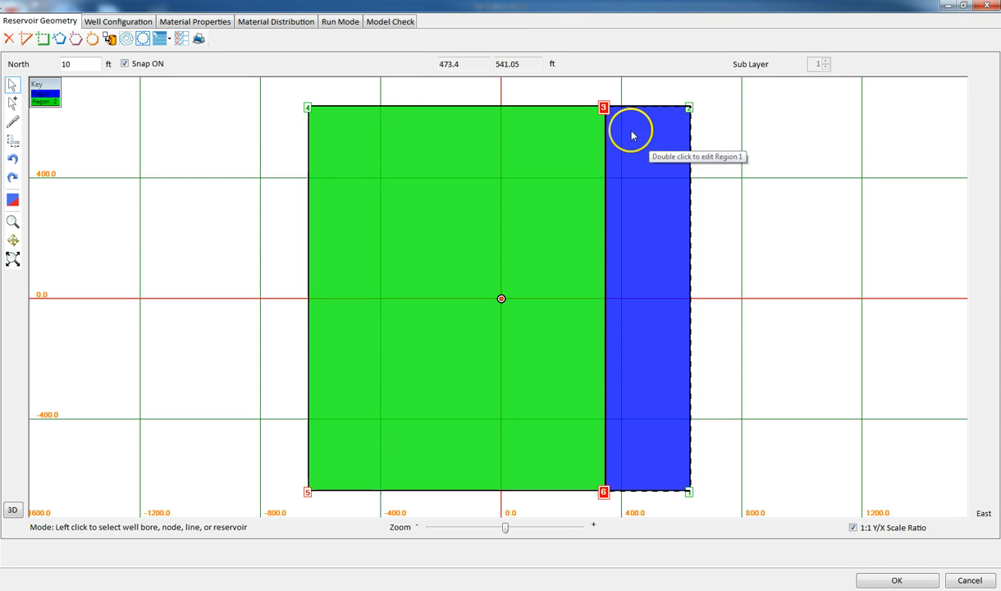
Review the well configuration and the reservoir's node coordinates, boundary conditions and sub-layer thickness
{"action": "left_click", "coordinate": [141, 22]}
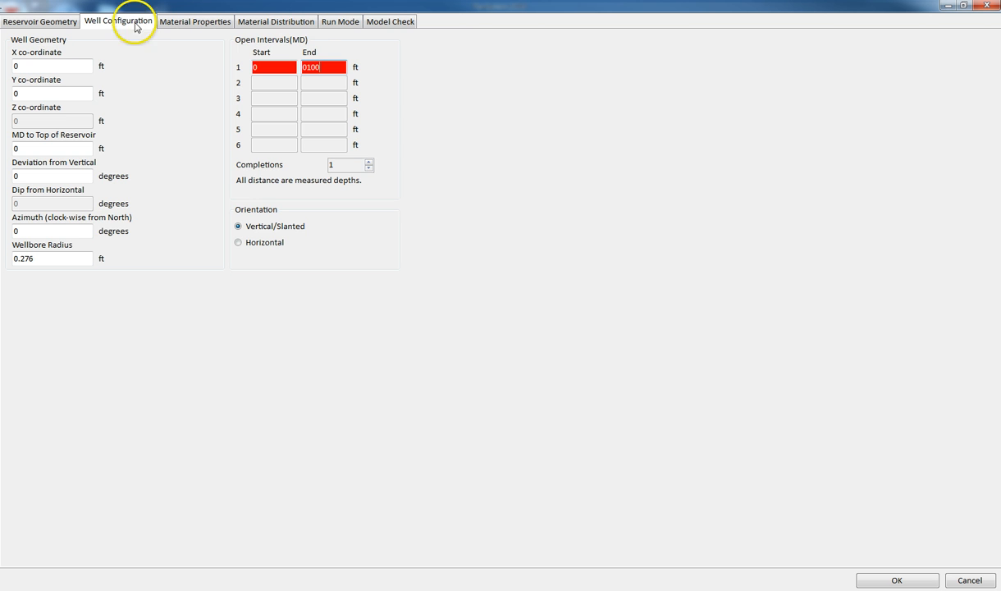
{"action": "left_click", "coordinate": [41, 22]}
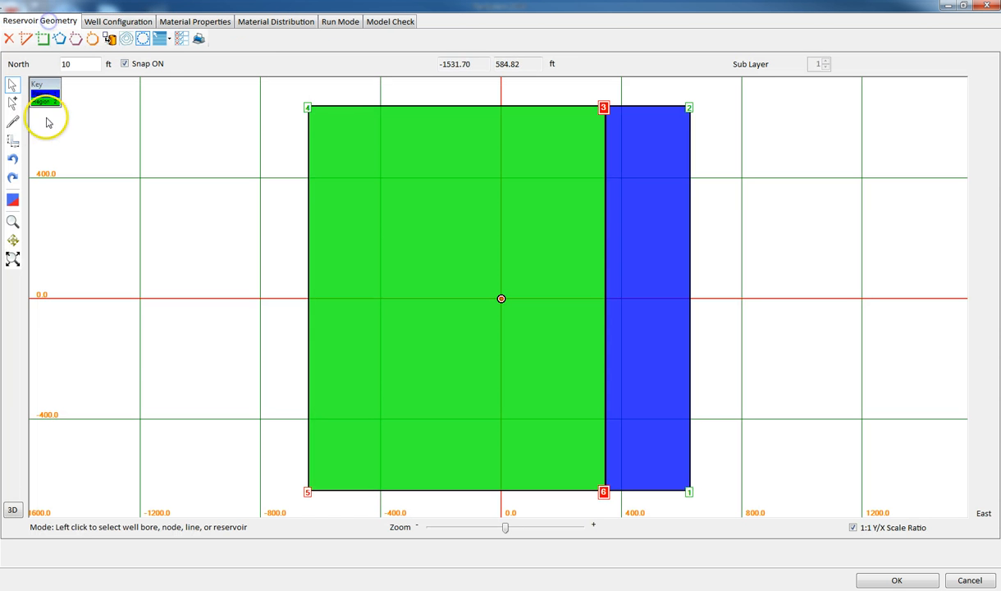
{"action": "left_click", "coordinate": [159, 38]}
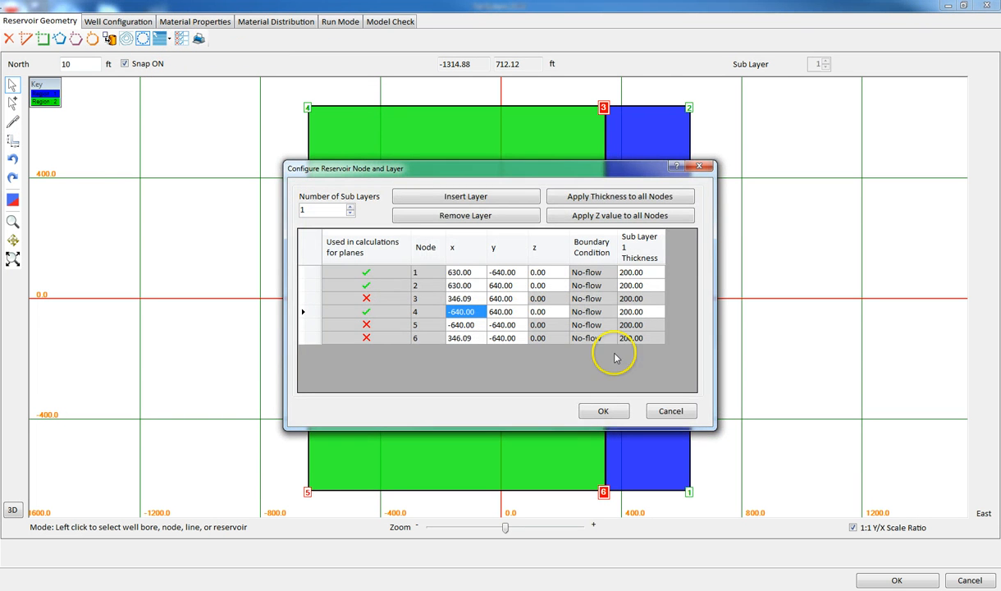
{"action": "left_click", "coordinate": [605, 411]}
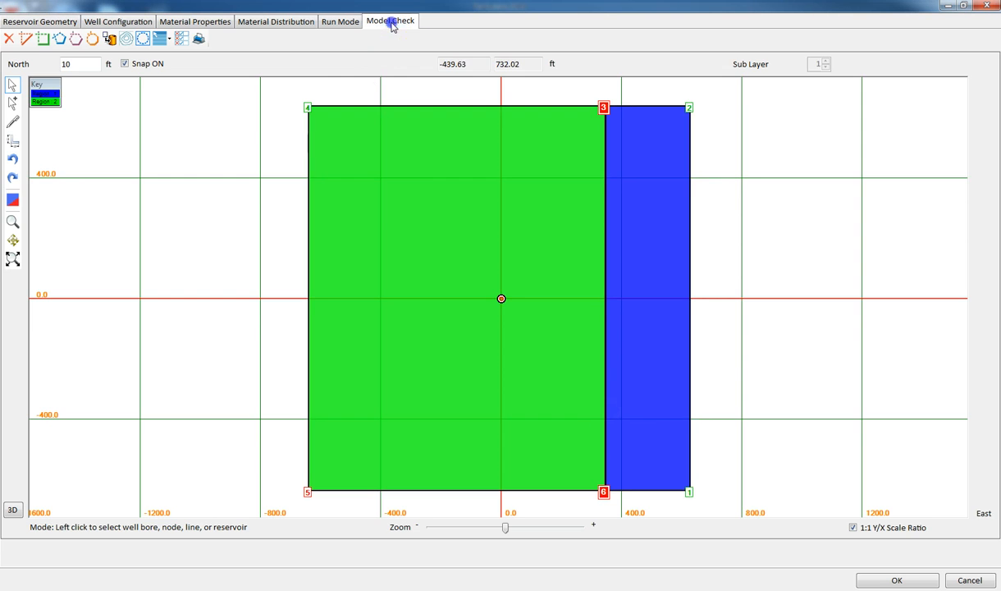
Check the numerical model definition and accept the model
{"action": "left_click", "coordinate": [391, 21]}
{"action": "left_click", "coordinate": [890, 578]}
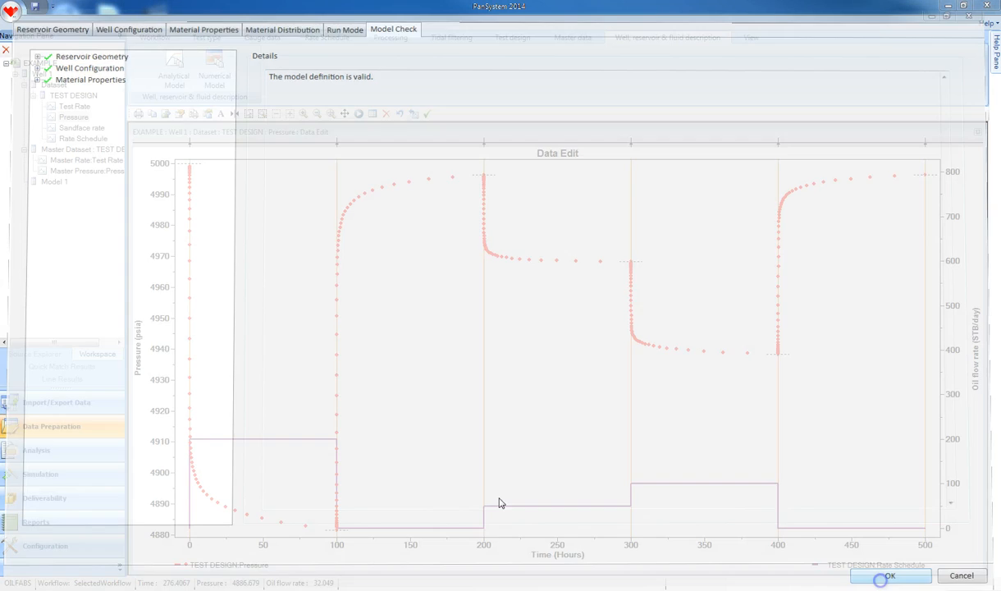
Start a new PanMesh numerical run with a simulation time of 500 hours and solve the model
{"action": "left_click", "coordinate": [41, 474]}
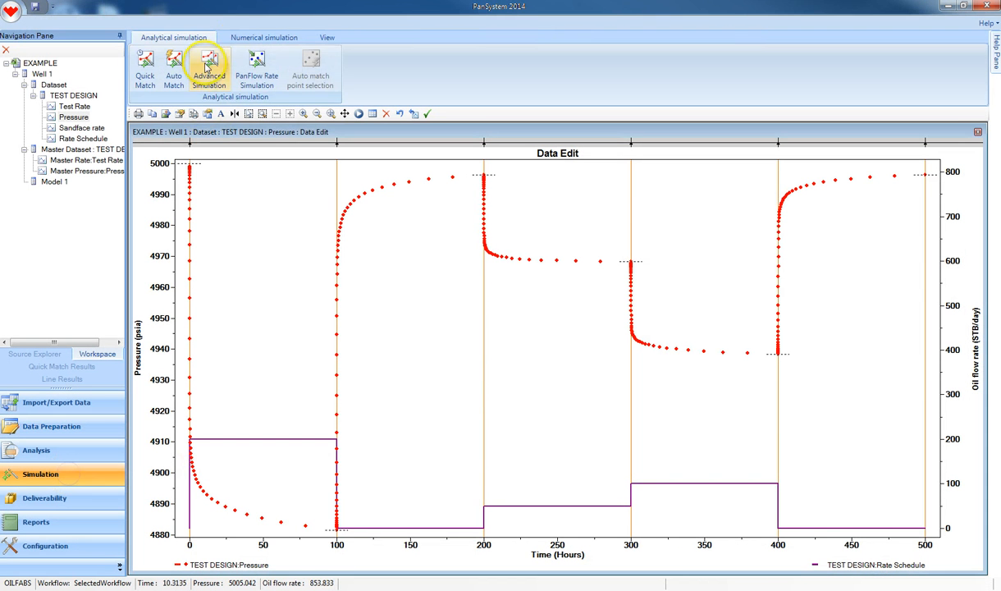
{"action": "left_click", "coordinate": [263, 37]}
{"action": "left_click", "coordinate": [160, 72]}
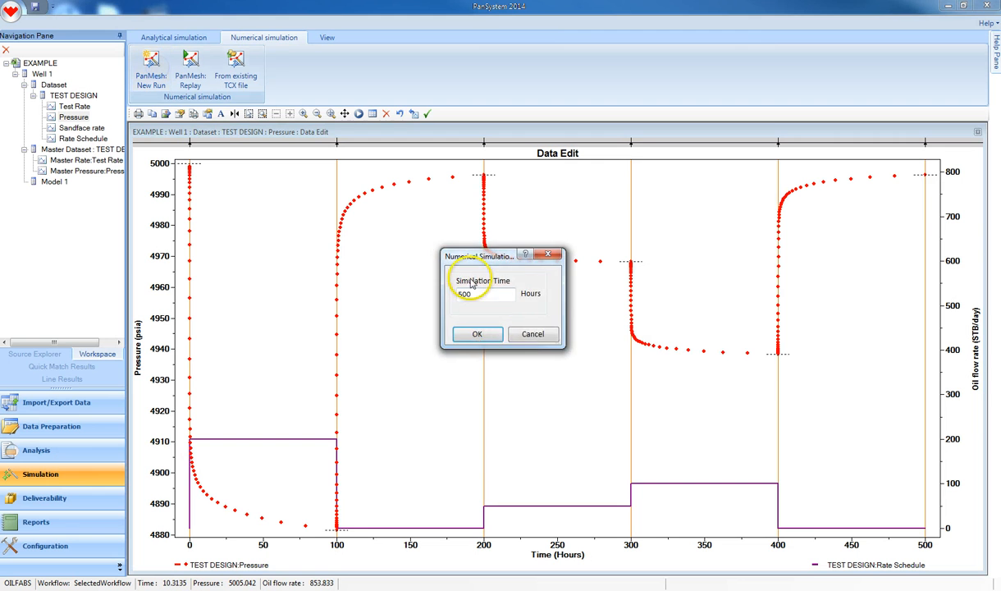
{"action": "left_click", "coordinate": [469, 395]}
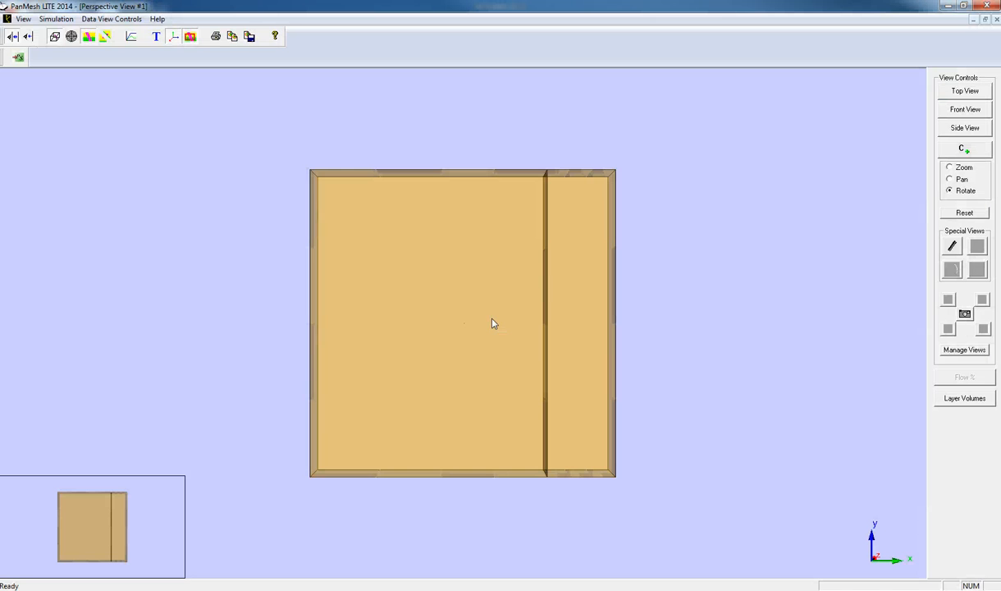
{"action": "left_click_drag", "start_coordinate": [492, 324], "coordinate": [530, 217]}
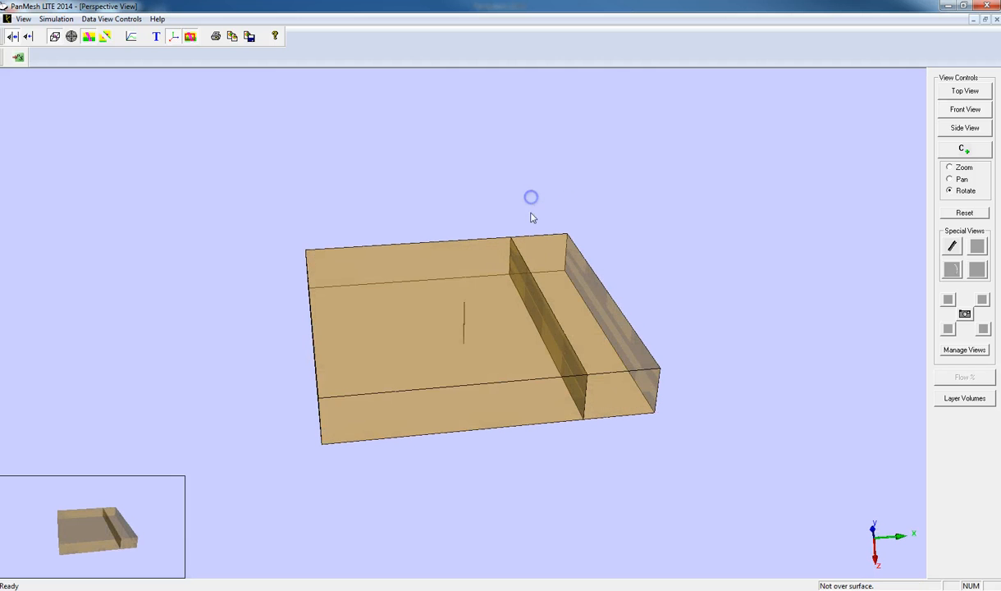
{"action": "left_click", "coordinate": [131, 37]}
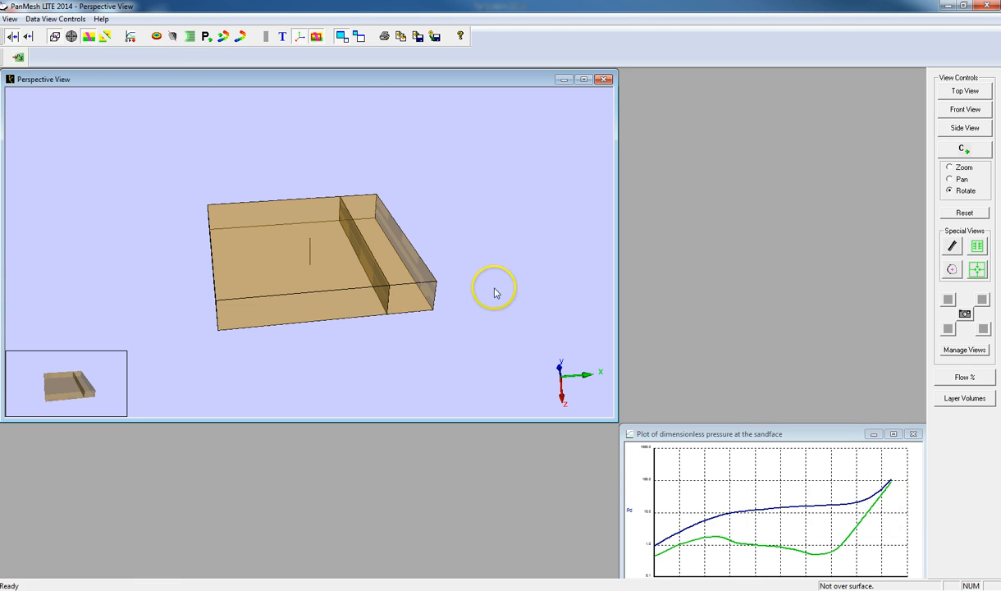
Examine the pressure distribution across both reservoir regions at the end of the simulation, and close PanMesh to return to PanSystem
{"action": "left_click", "coordinate": [156, 36]}
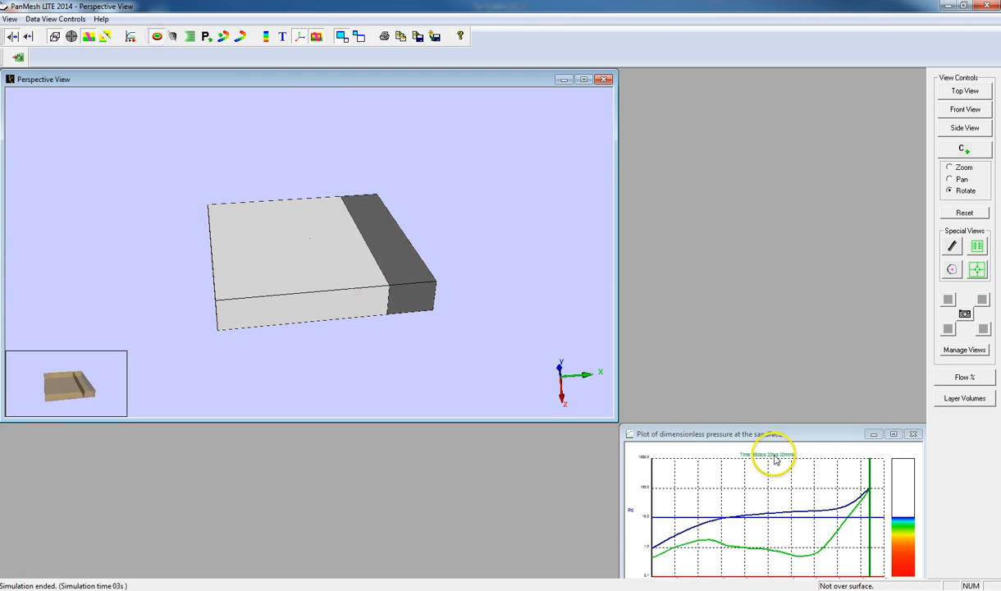
{"action": "left_click_drag", "start_coordinate": [397, 287], "coordinate": [459, 266]}
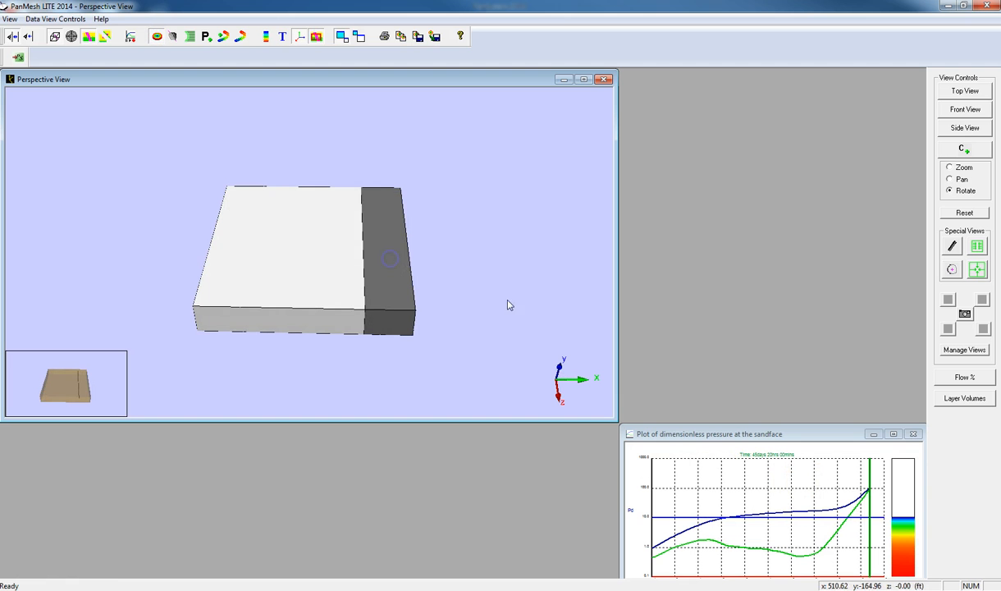
{"action": "left_click", "coordinate": [870, 502]}
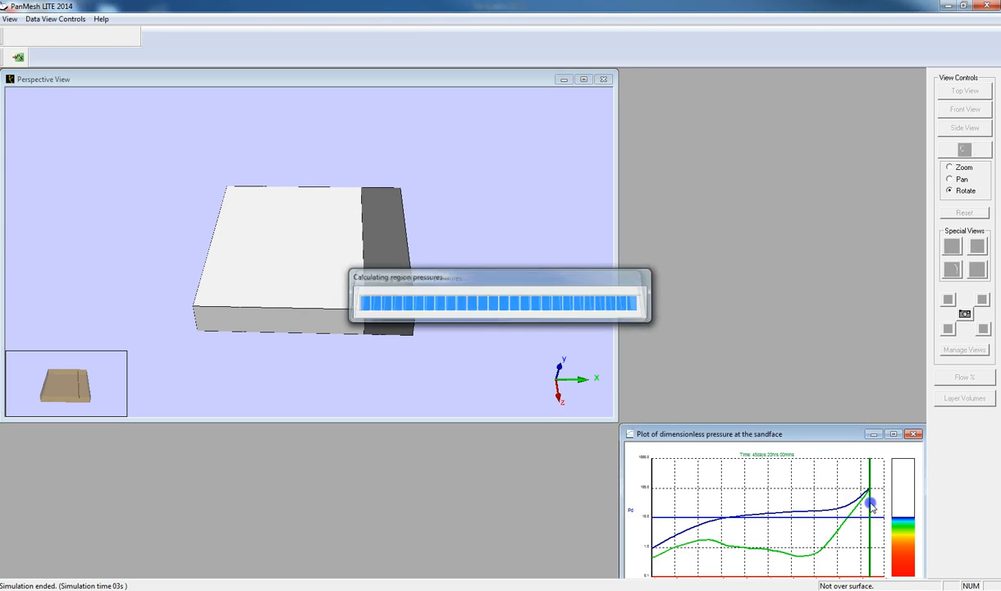
{"action": "mouse_move", "coordinate": [872, 507]}
{"action": "left_mouse_down"}
{"action": "mouse_move", "coordinate": [773, 509]}
{"action": "mouse_move", "coordinate": [842, 512]}
{"action": "mouse_move", "coordinate": [826, 525]}
{"action": "mouse_move", "coordinate": [869, 488]}
{"action": "left_mouse_up"}
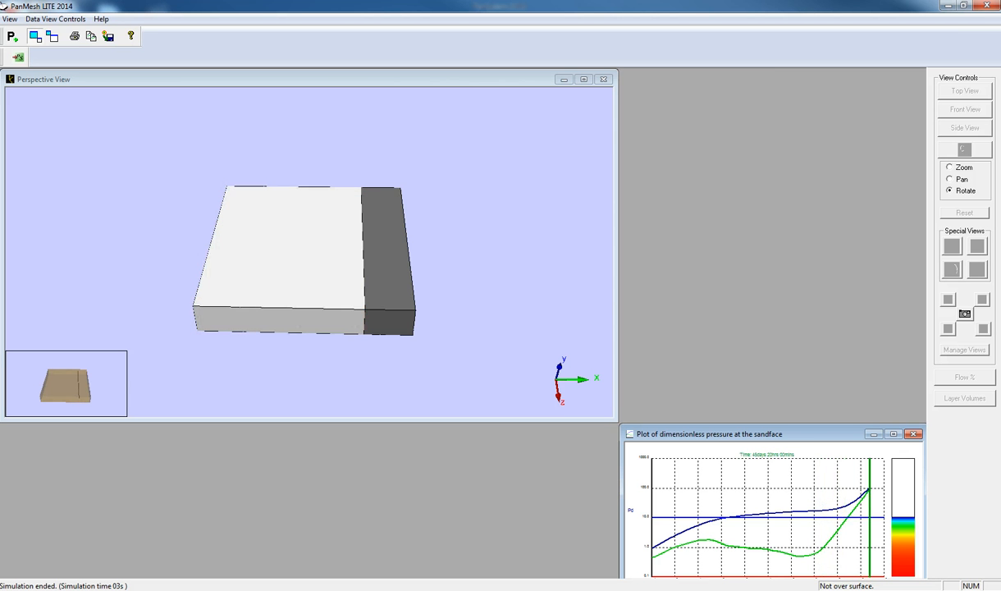
{"action": "left_click", "coordinate": [989, 5]}
{"action": "left_click", "coordinate": [589, 327]}
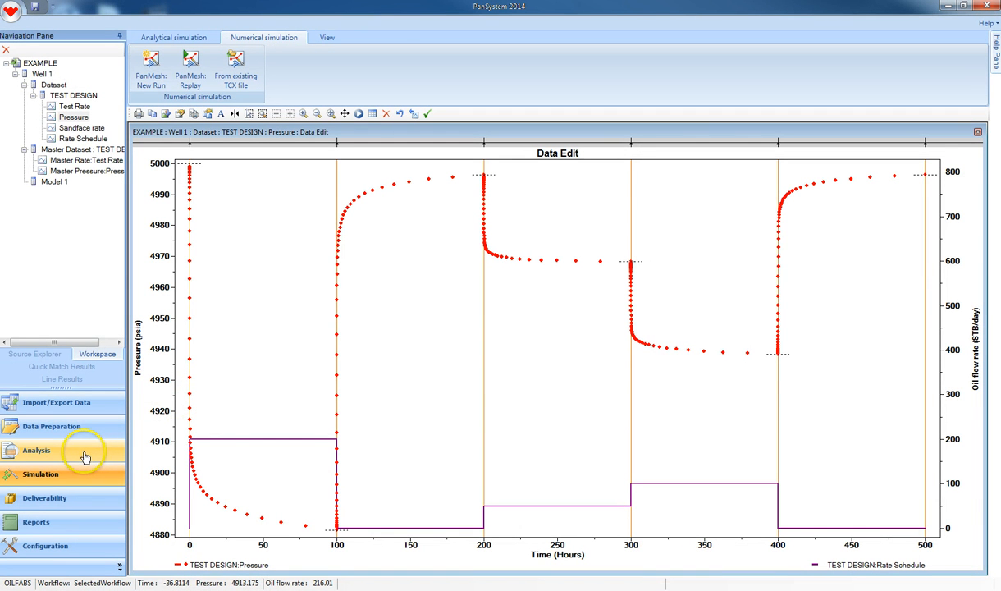
Reopen the numerical reservoir model and divide it with horizontal lines at about y = 260 ft across both regions and y = -229 ft up to the no-flow line
{"action": "left_click", "coordinate": [49, 426]}
{"action": "left_click", "coordinate": [216, 66]}
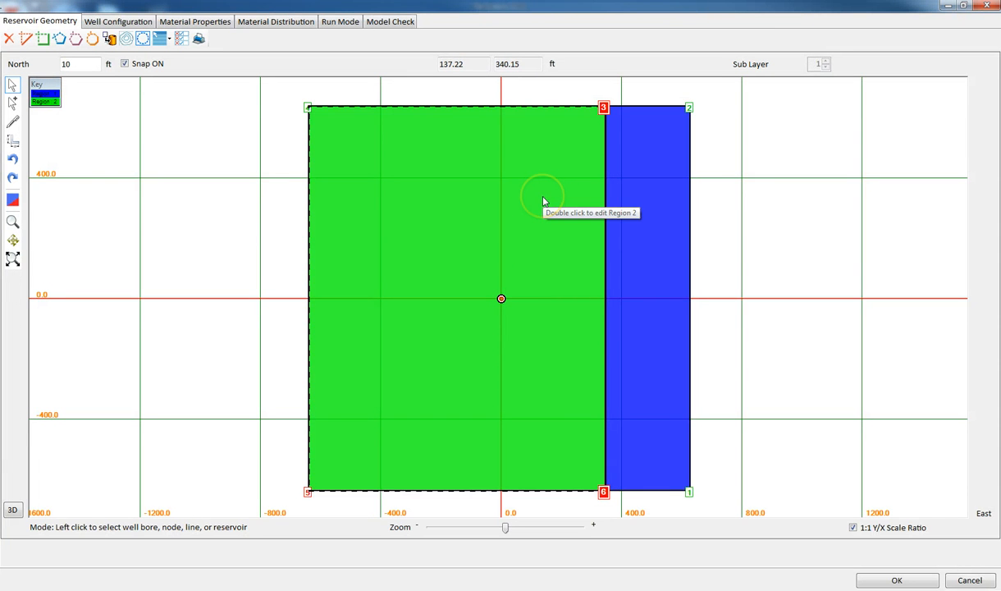
{"action": "left_click", "coordinate": [767, 184]}
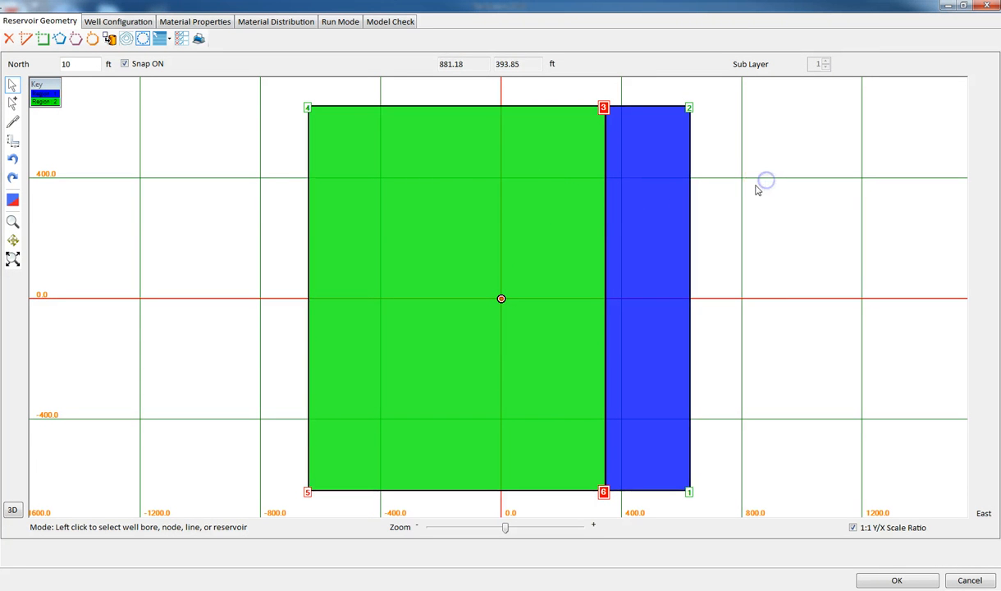
{"action": "left_click", "coordinate": [13, 121]}
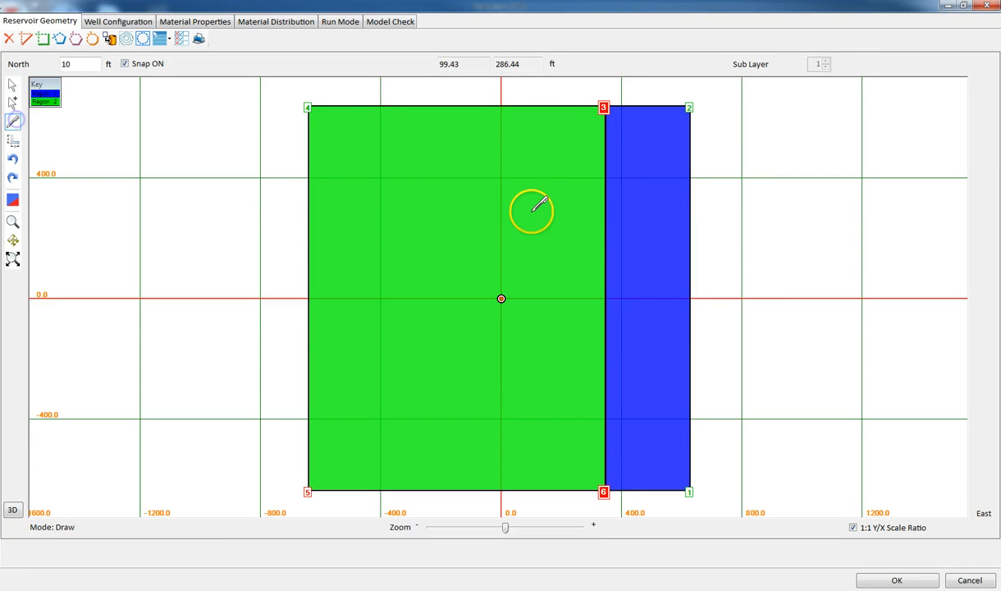
{"action": "left_click", "coordinate": [290, 218]}
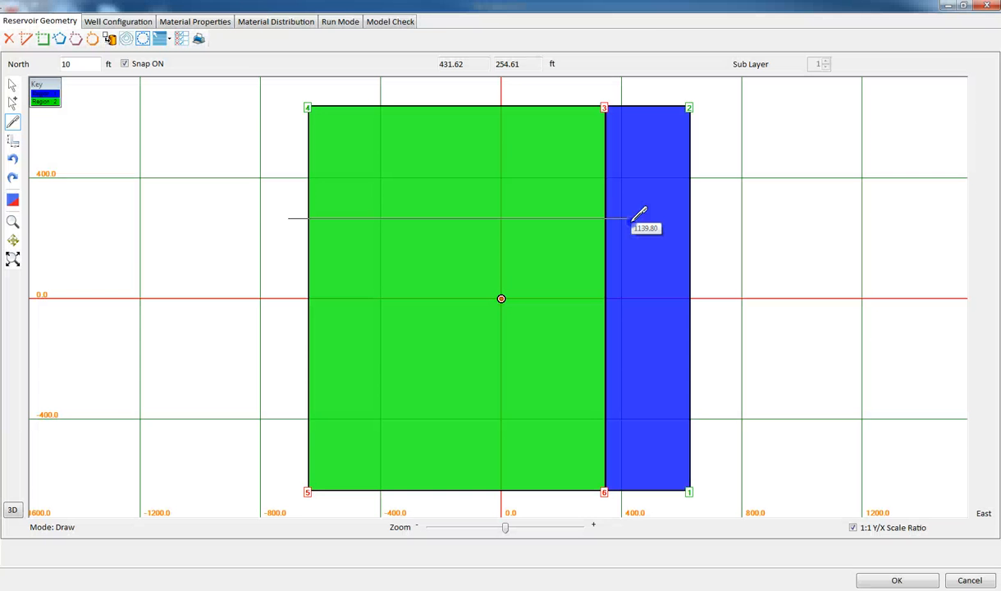
{"action": "left_click", "coordinate": [631, 219]}
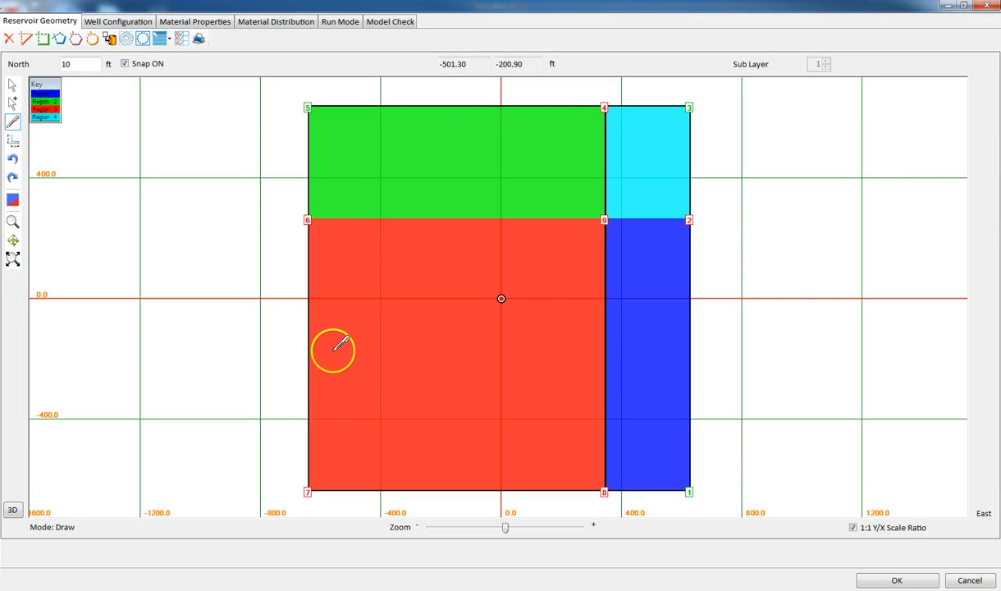
{"action": "mouse_move", "coordinate": [287, 367]}
{"action": "left_mouse_down"}
{"action": "mouse_move", "coordinate": [576, 353]}
{"action": "mouse_move", "coordinate": [625, 364]}
{"action": "mouse_move", "coordinate": [620, 375]}
{"action": "left_mouse_up"}
{"action": "left_click", "coordinate": [608, 366]}
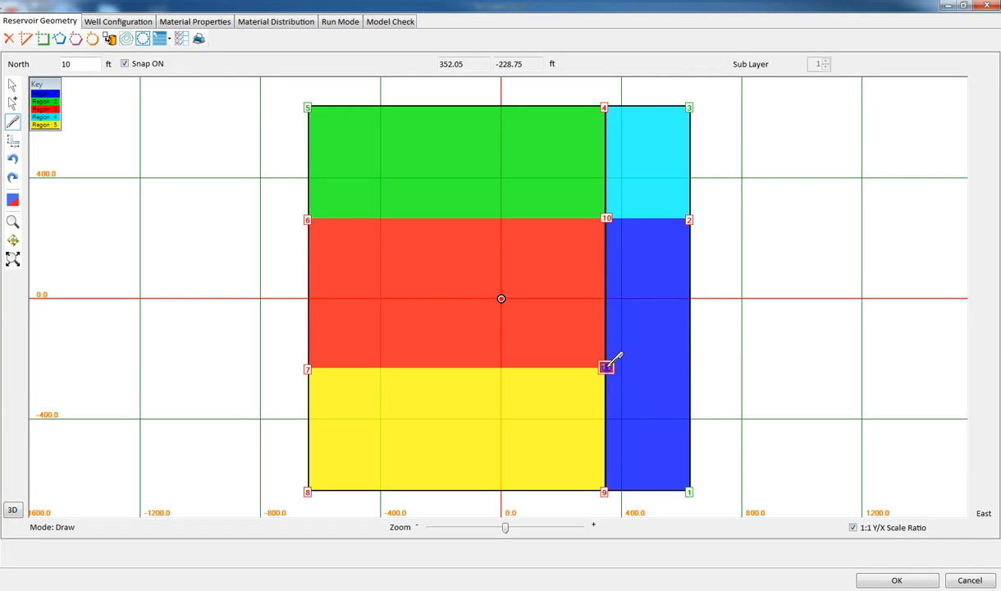
Extend the dividing line at about y = -229 ft from the no-flow line to the reservoir's eastern edge
{"action": "left_click_drag", "start_coordinate": [720, 367], "coordinate": [719, 370]}
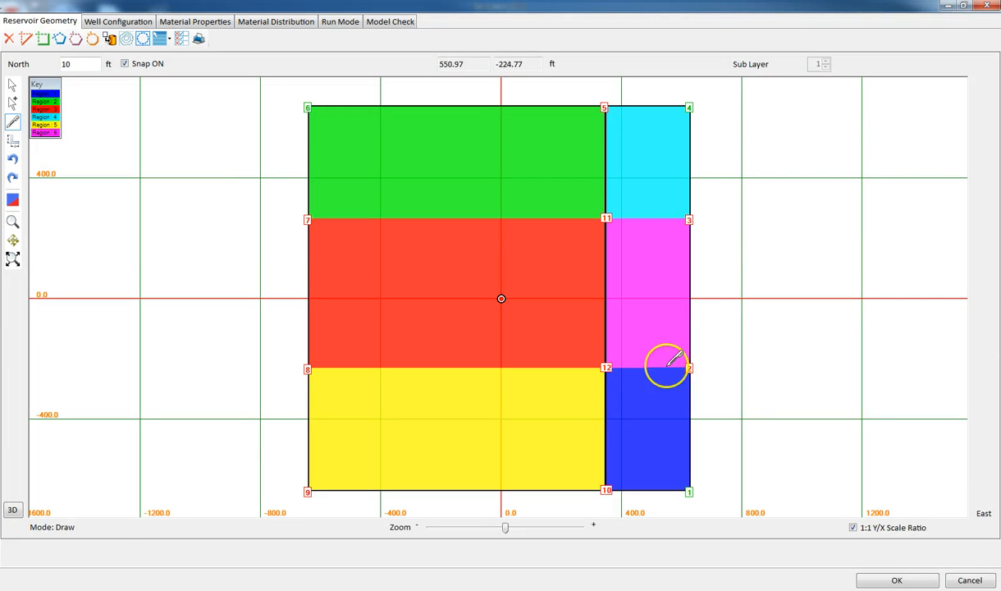
{"action": "left_click", "coordinate": [606, 217]}
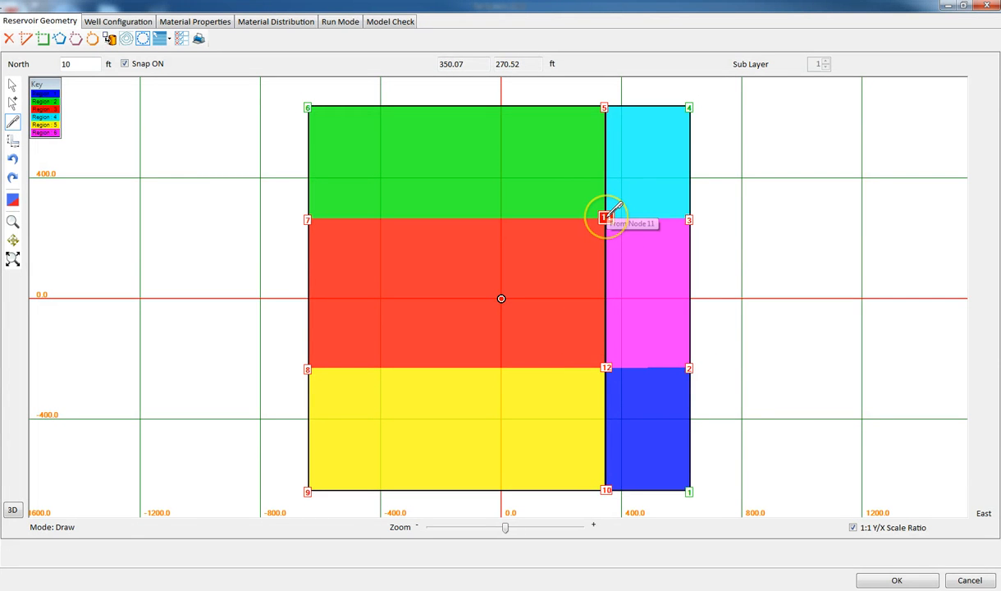
{"action": "left_click", "coordinate": [607, 367]}
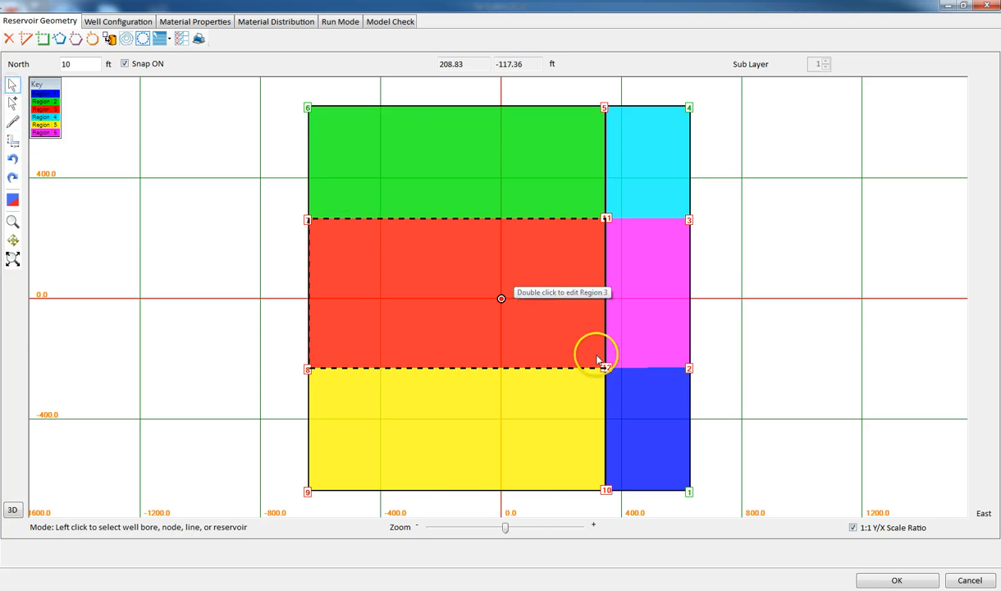
Set the lower segment of the internal no-flow line, joining nodes 12 and 10, to Flow
{"action": "left_click", "coordinate": [606, 400]}
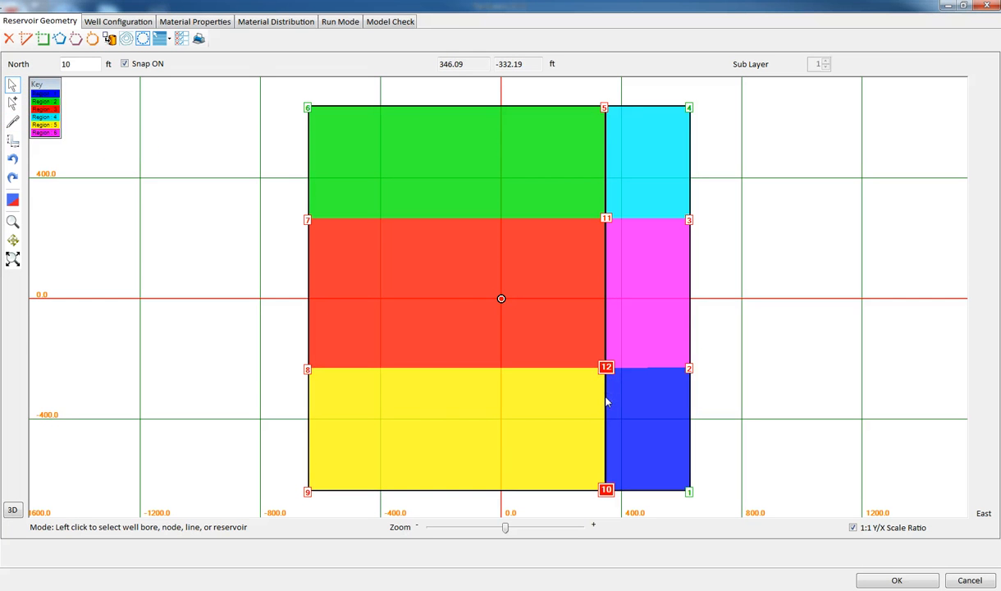
{"action": "double_click", "coordinate": [605, 401]}
{"action": "double_click", "coordinate": [413, 202]}
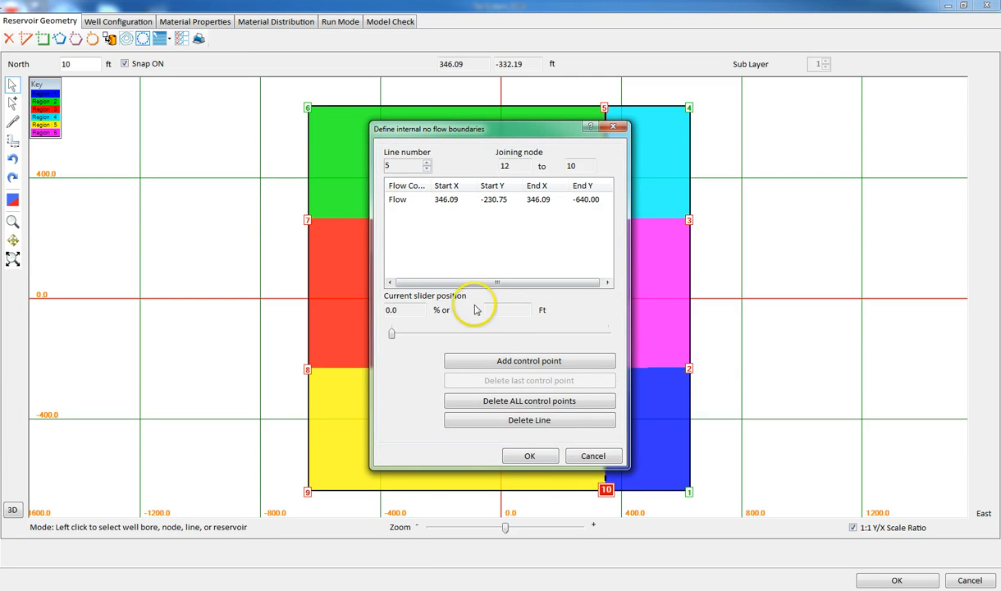
{"action": "left_click", "coordinate": [521, 455]}
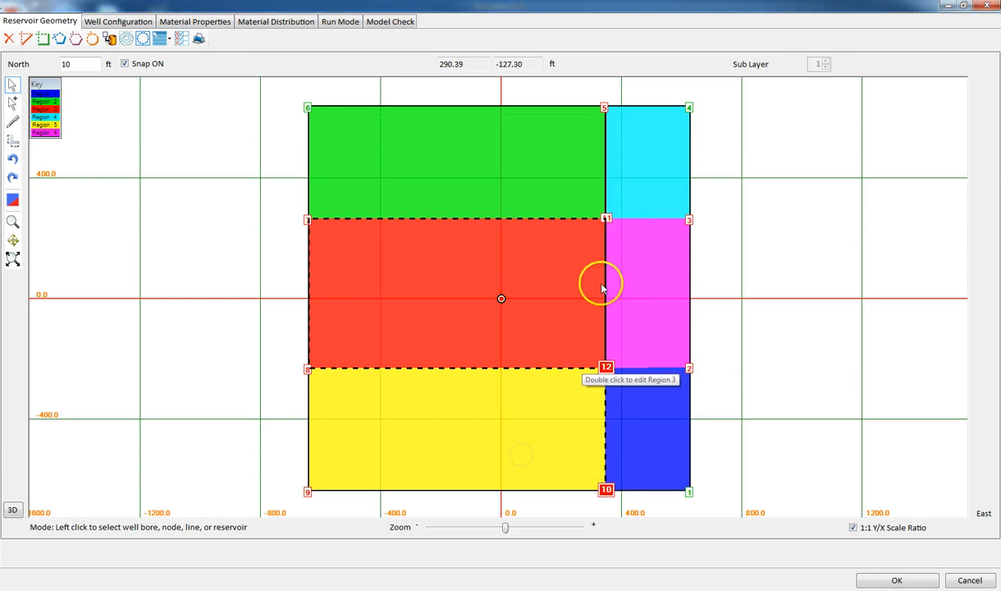
Set the upper segment of the internal no-flow line, joining nodes 5 and 11, to Flow
{"action": "left_click", "coordinate": [604, 185]}
{"action": "double_click", "coordinate": [604, 186]}
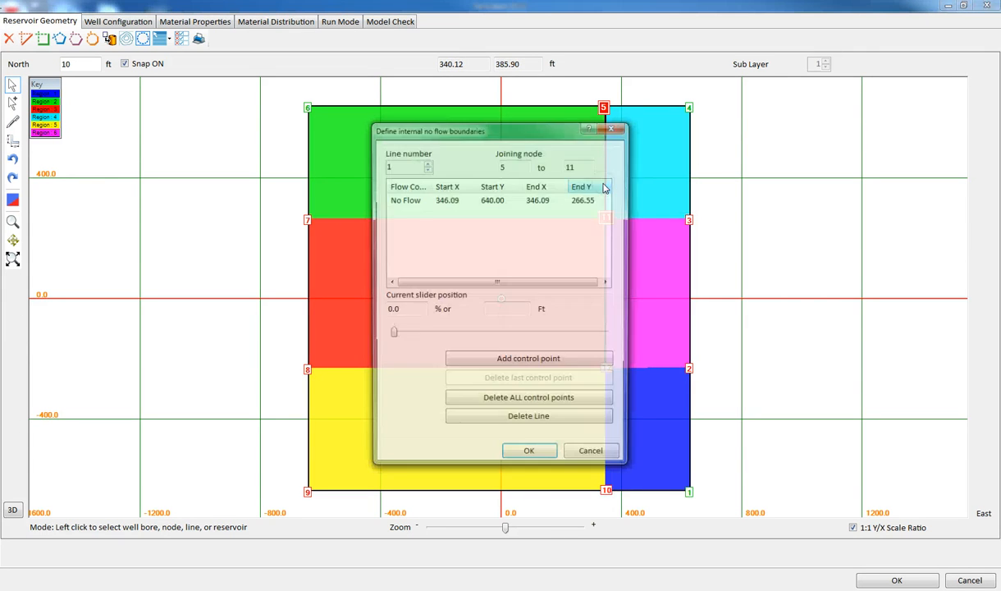
{"action": "double_click", "coordinate": [411, 205]}
{"action": "left_click", "coordinate": [522, 453]}
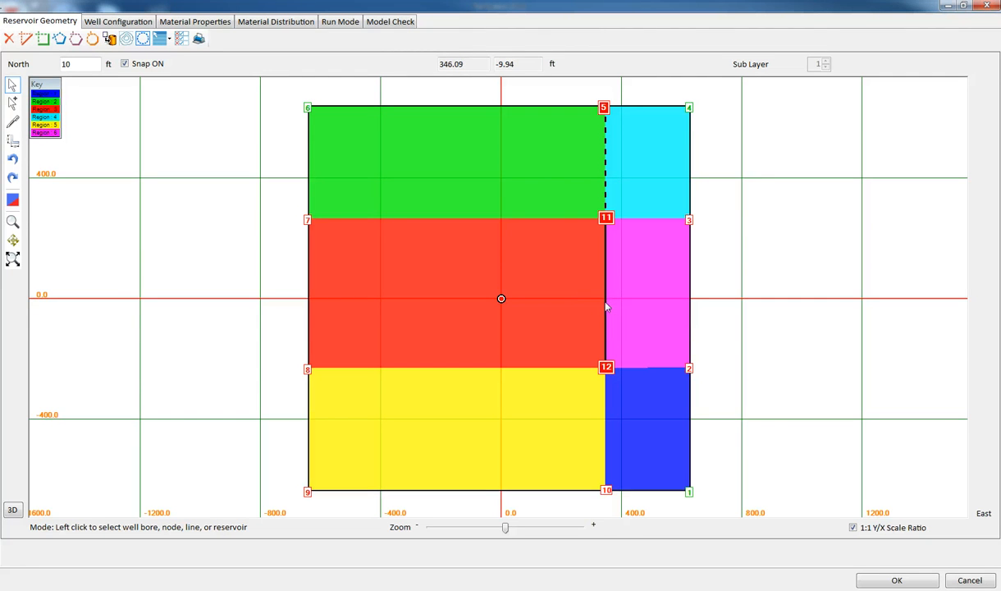
Move the remaining no-flow segment between nodes 11 and 12 closer to the well, to about x = 190 ft, and accept the model
{"action": "left_click", "coordinate": [12, 103]}
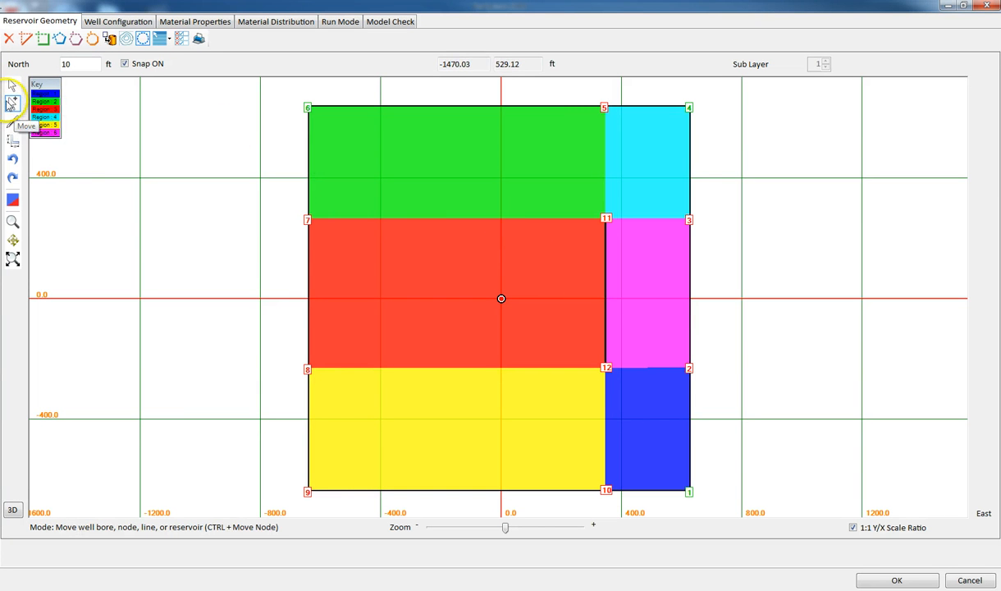
{"action": "left_click", "coordinate": [607, 303]}
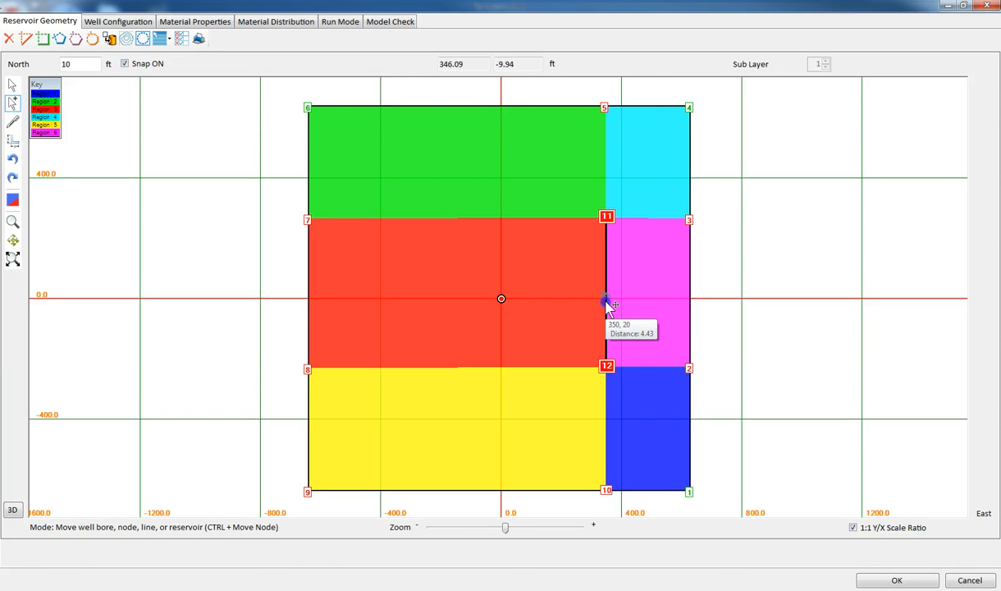
{"action": "left_click_drag", "start_coordinate": [607, 303], "coordinate": [559, 314]}
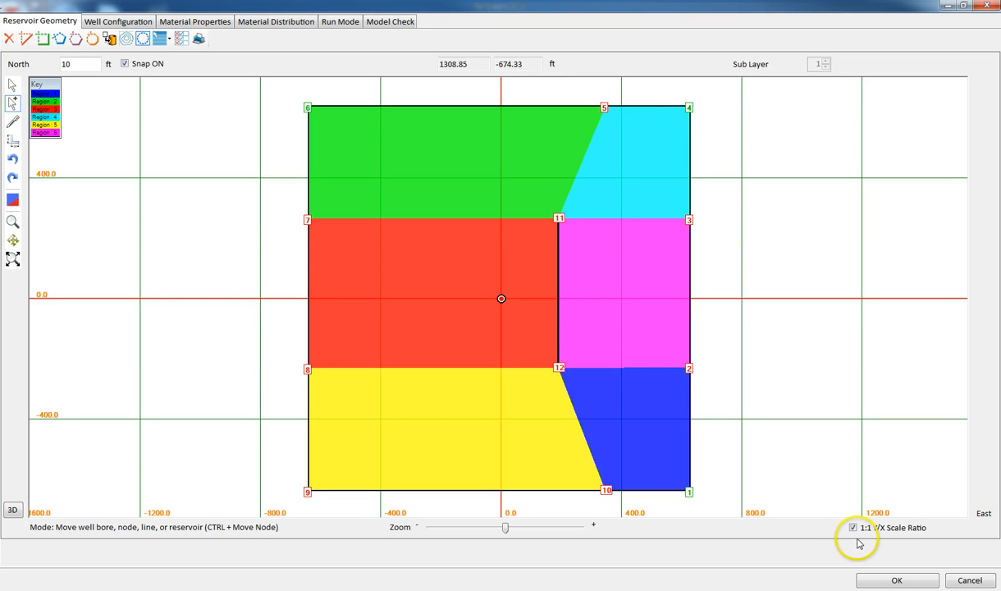
{"action": "left_click", "coordinate": [897, 580]}
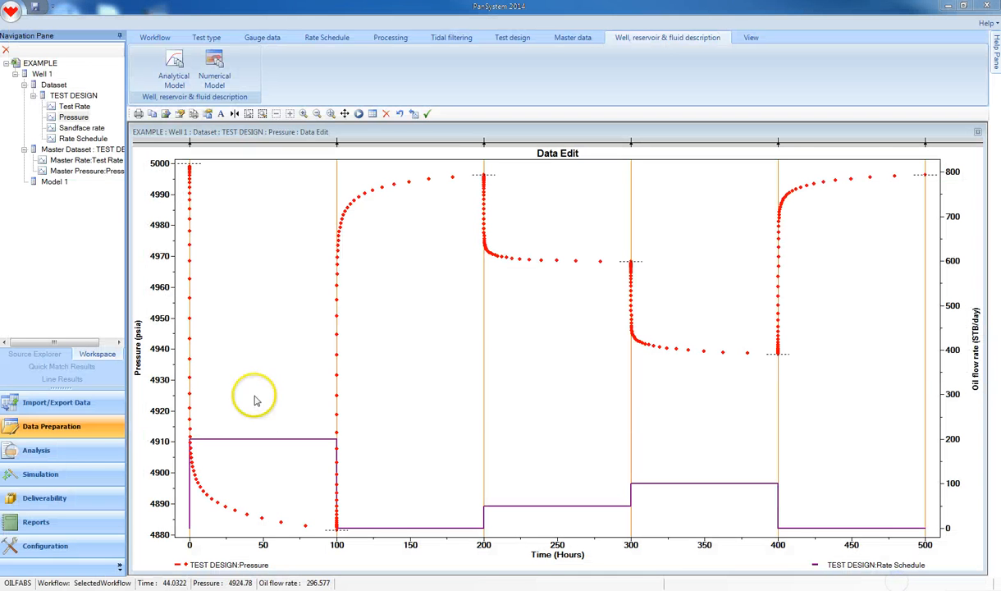
Start a new PanMesh numerical run with a simulation time of 500 hours, tilt the model into perspective and solve it
{"action": "left_click", "coordinate": [43, 475]}
{"action": "left_click", "coordinate": [151, 69]}
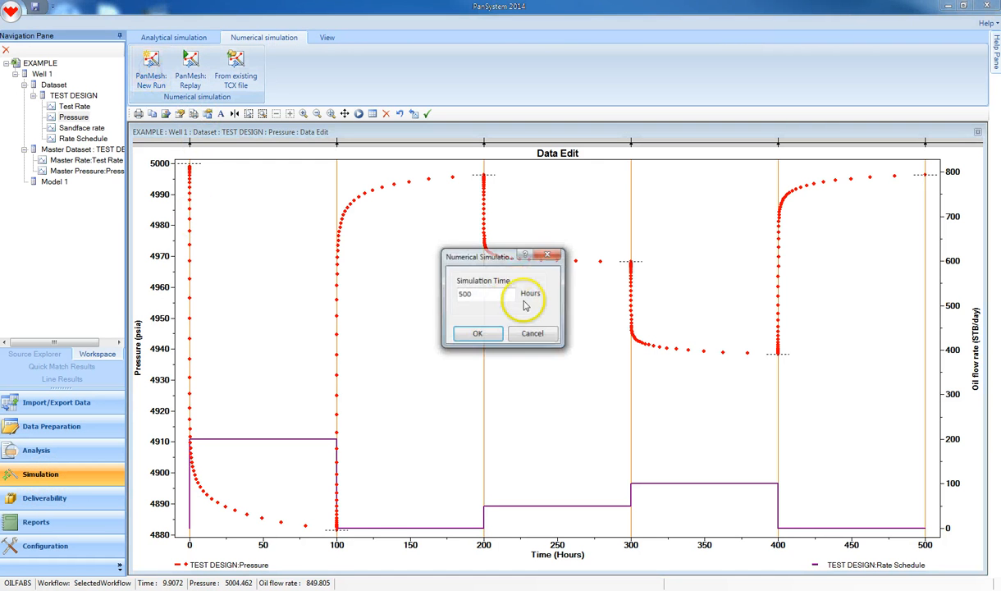
{"action": "left_click", "coordinate": [474, 333]}
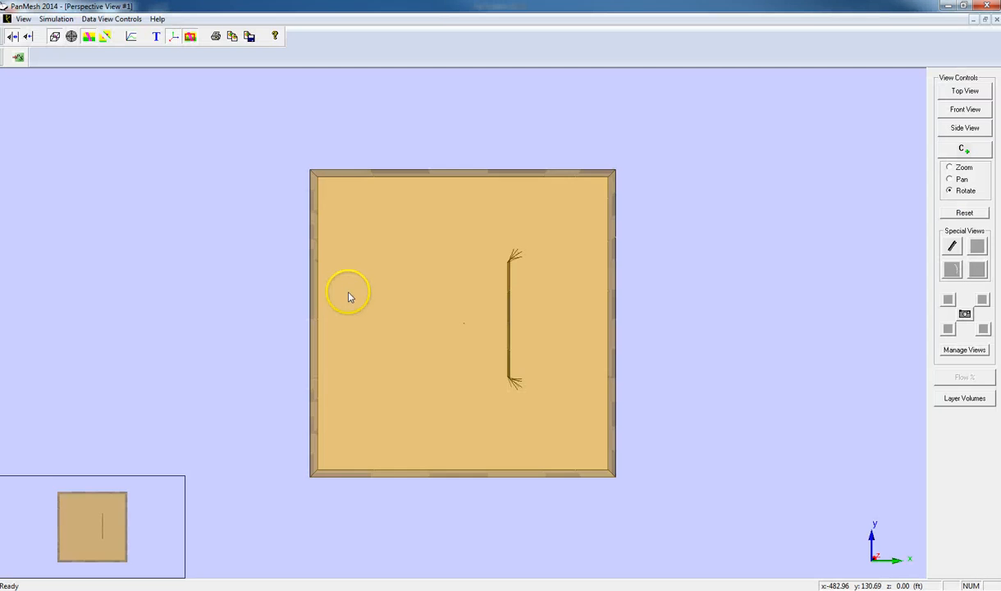
{"action": "left_click_drag", "start_coordinate": [553, 353], "coordinate": [506, 280]}
{"action": "left_click", "coordinate": [130, 36]}
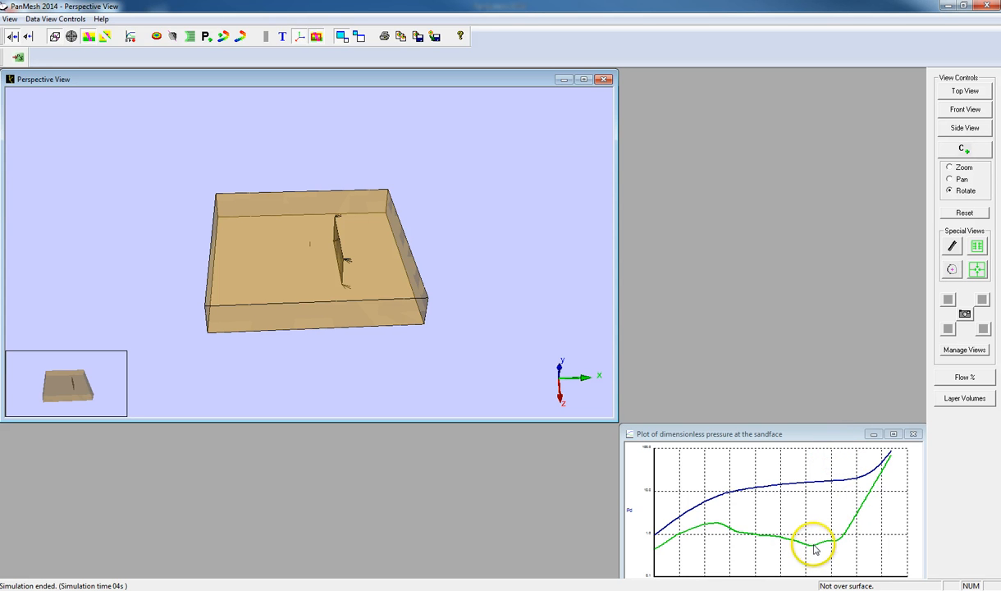
Examine the dimensionless pressure derivative plot and display the surface pressure distribution at an early time of about 1.5 minutes
{"action": "left_click", "coordinate": [825, 543]}
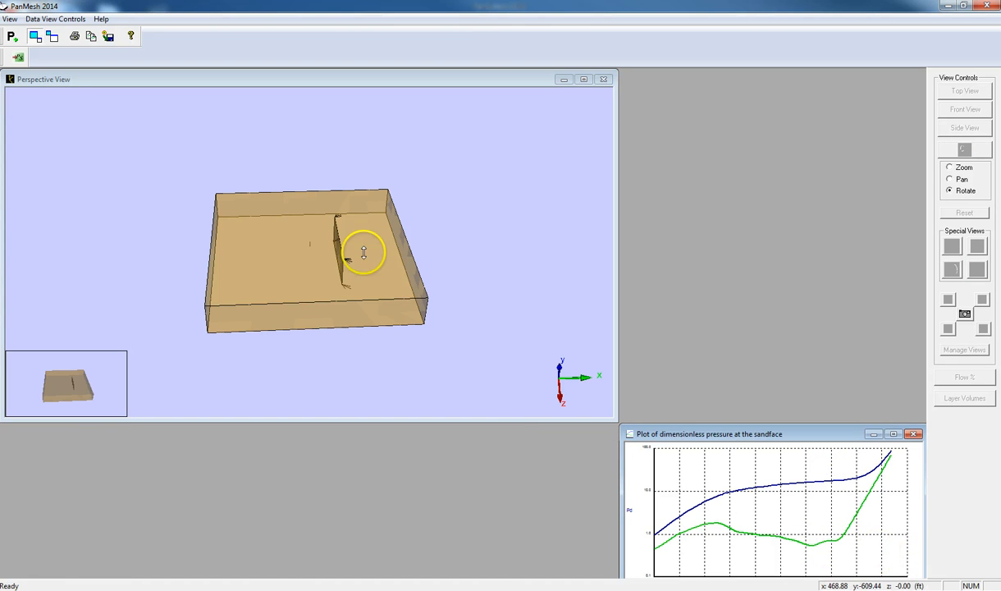
{"action": "left_click", "coordinate": [264, 161]}
{"action": "left_click", "coordinate": [155, 36]}
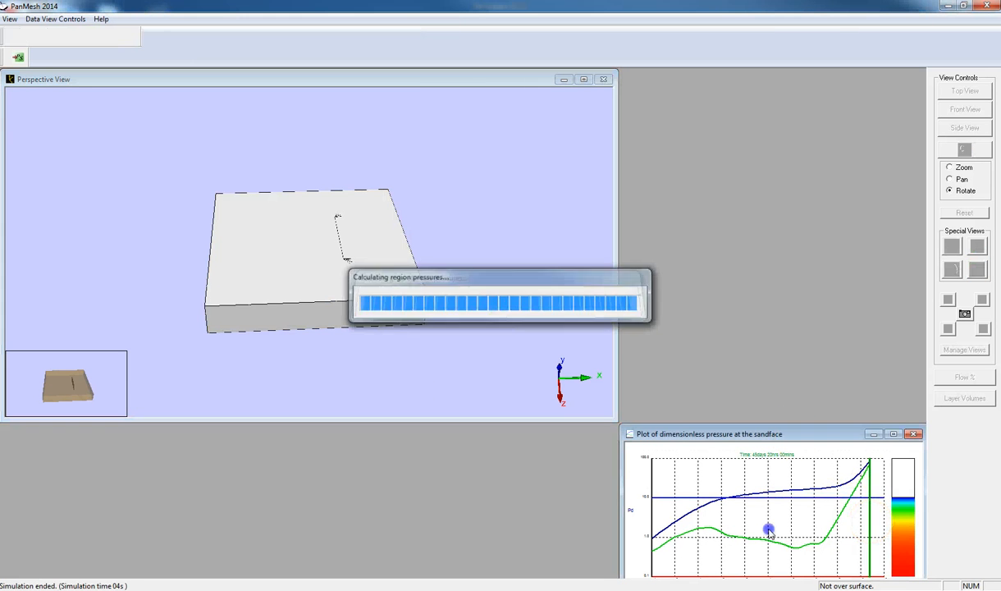
{"action": "mouse_move", "coordinate": [768, 531]}
{"action": "left_mouse_down"}
{"action": "mouse_move", "coordinate": [746, 529]}
{"action": "mouse_move", "coordinate": [762, 530]}
{"action": "left_mouse_up"}
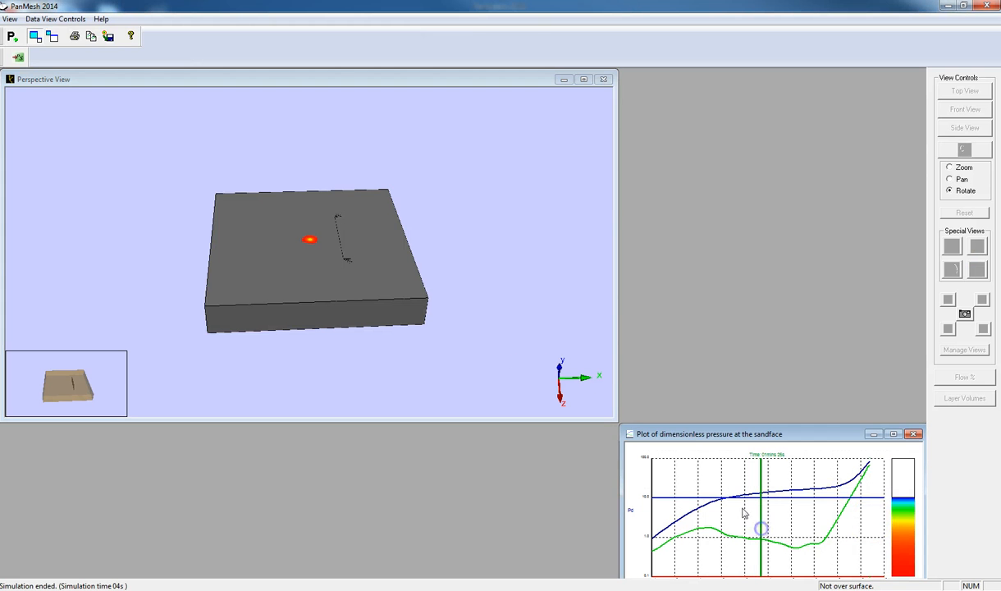
{"action": "left_click", "coordinate": [341, 160]}
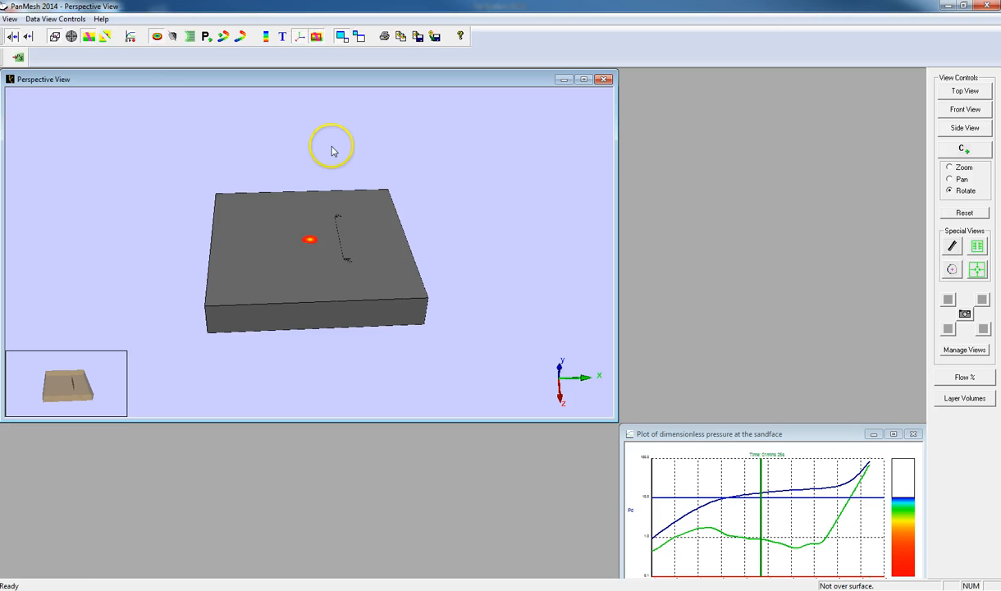
Display the pressure isosurface, step it from early to late time to examine flow around the no-flow barrier, and close PanMesh
{"action": "left_click", "coordinate": [169, 36]}
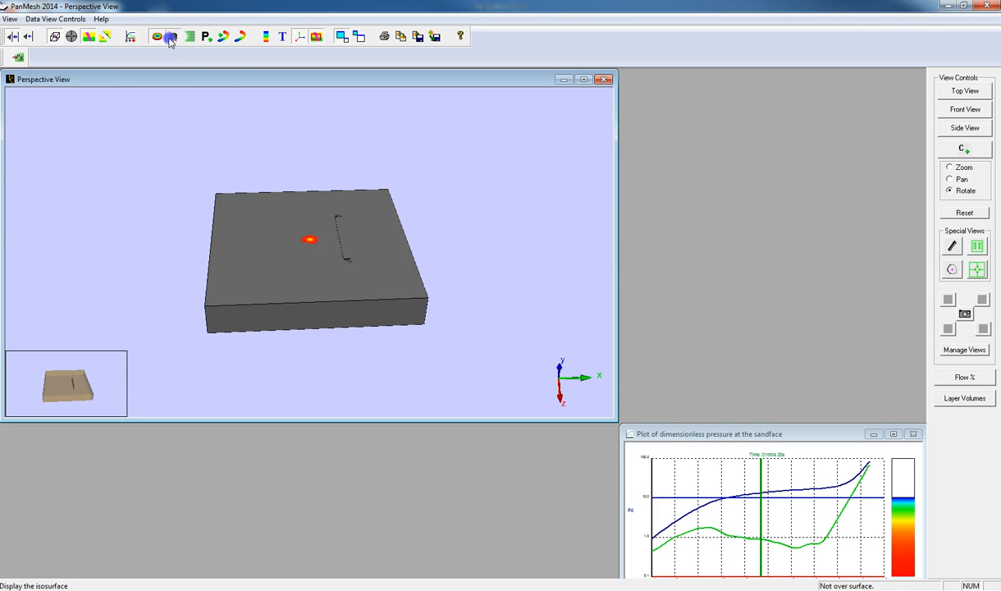
{"action": "left_click", "coordinate": [768, 513]}
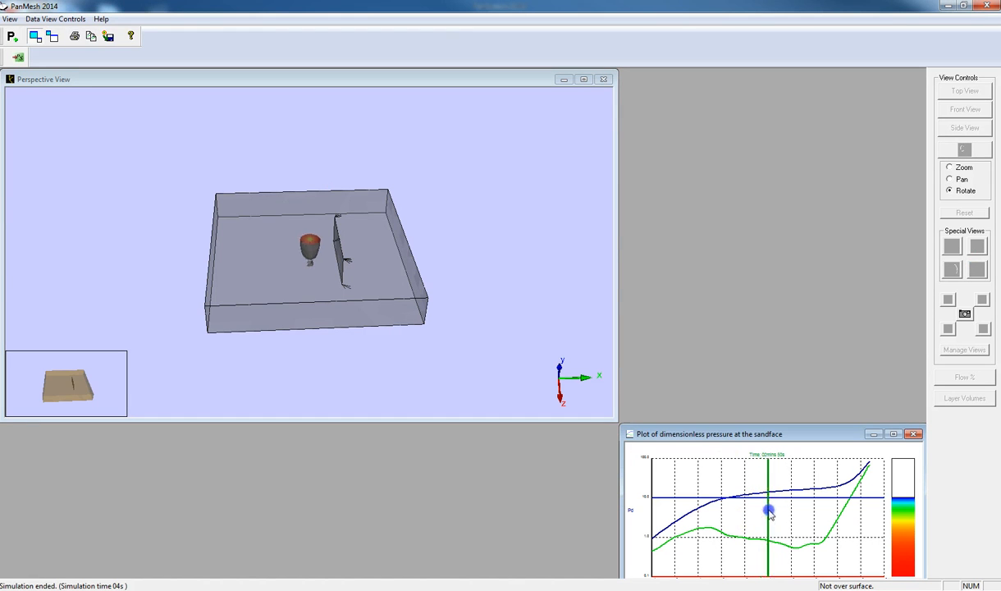
{"action": "left_click_drag", "start_coordinate": [769, 513], "coordinate": [791, 515]}
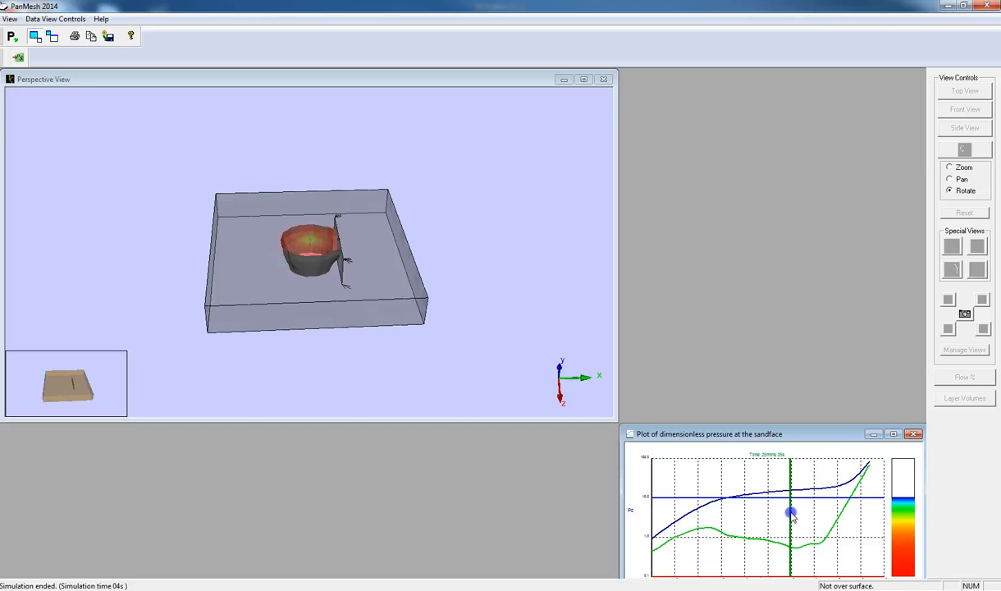
{"action": "left_click_drag", "start_coordinate": [791, 515], "coordinate": [845, 515]}
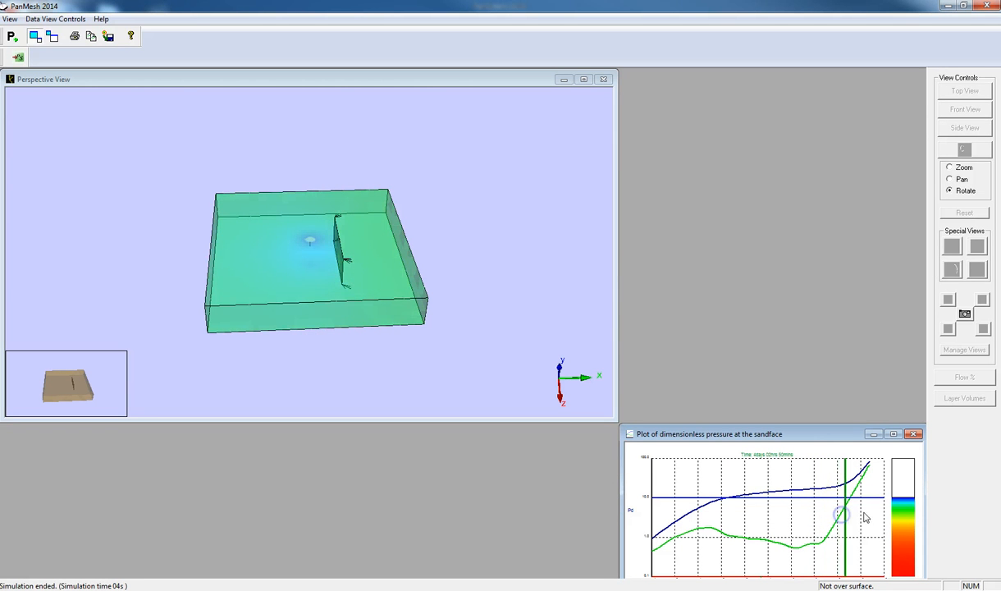
{"action": "left_click", "coordinate": [984, 7]}
{"action": "left_click", "coordinate": [588, 326]}
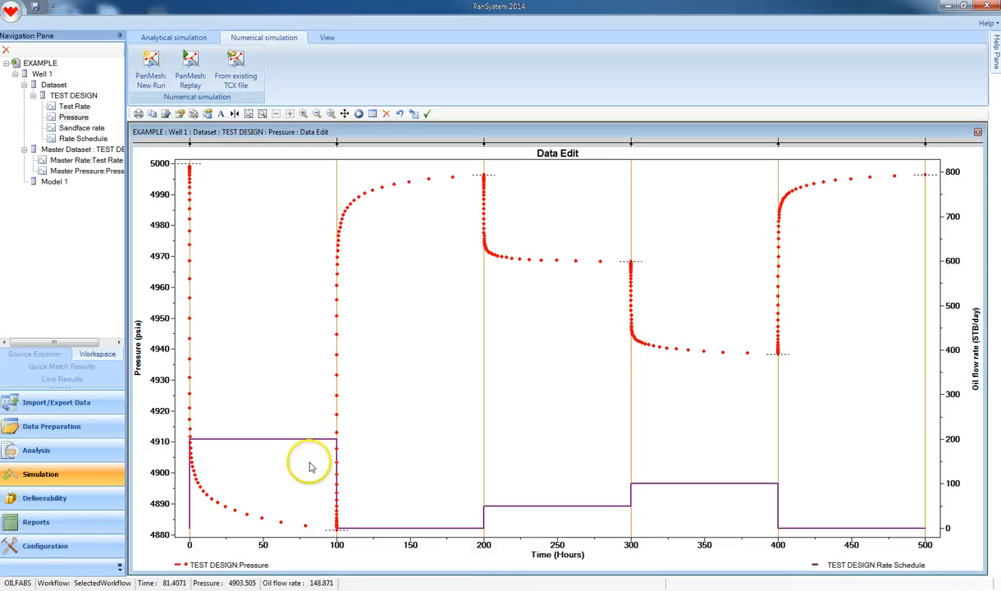
Return to data preparation and reopen the numerical reservoir model for editing
{"action": "left_click", "coordinate": [83, 423]}
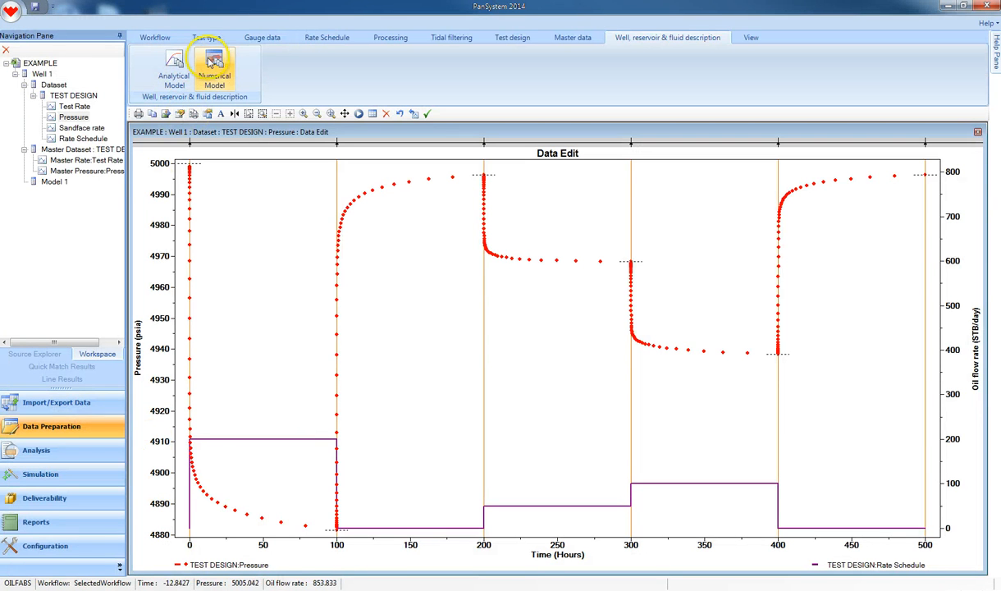
{"action": "left_click", "coordinate": [213, 62]}
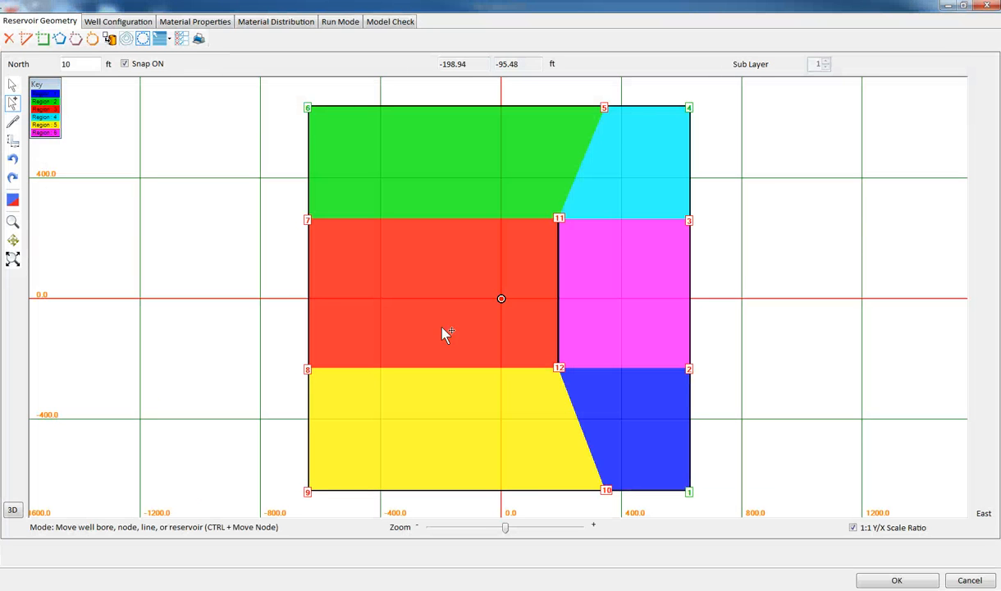